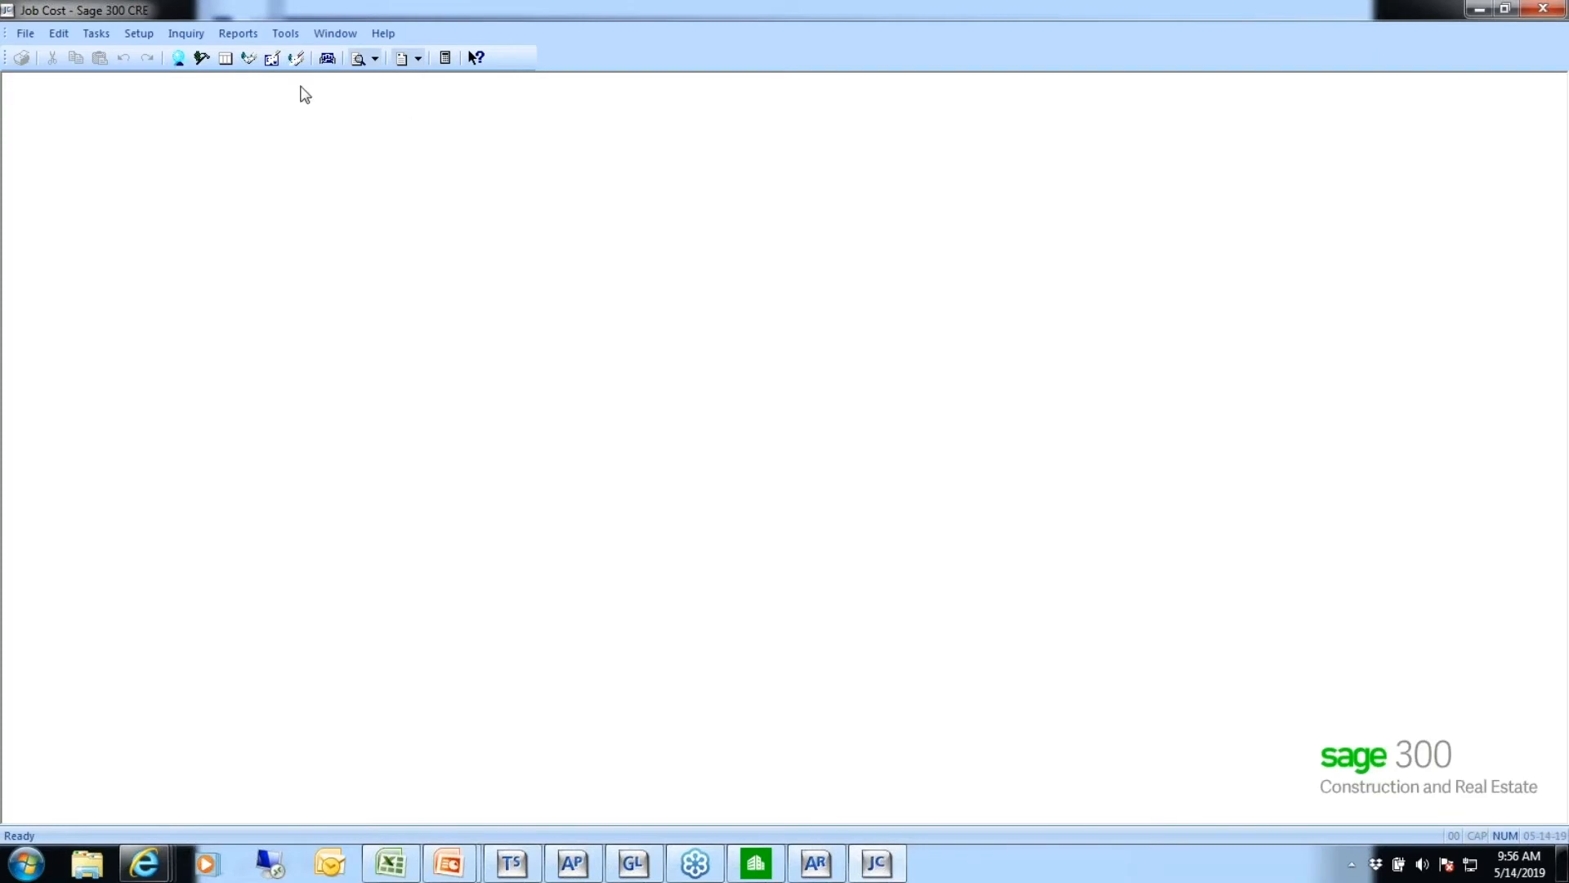
Switch to General Ledger, review the account type options in Account Setup, and close the window
{"action": "left_click", "coordinate": [636, 868]}
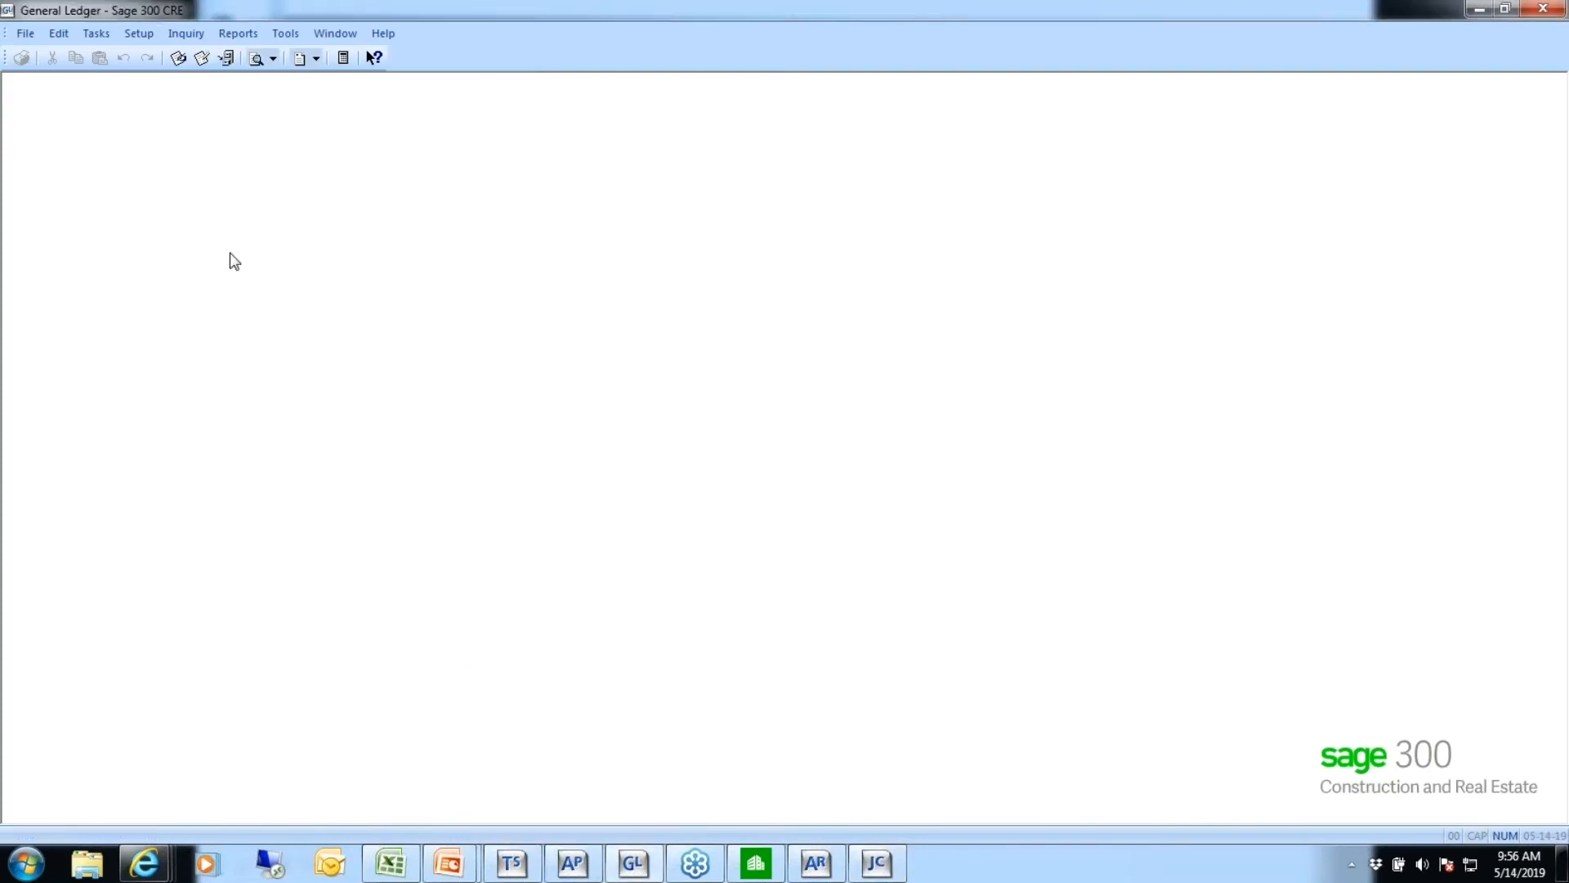
{"action": "left_click", "coordinate": [136, 33]}
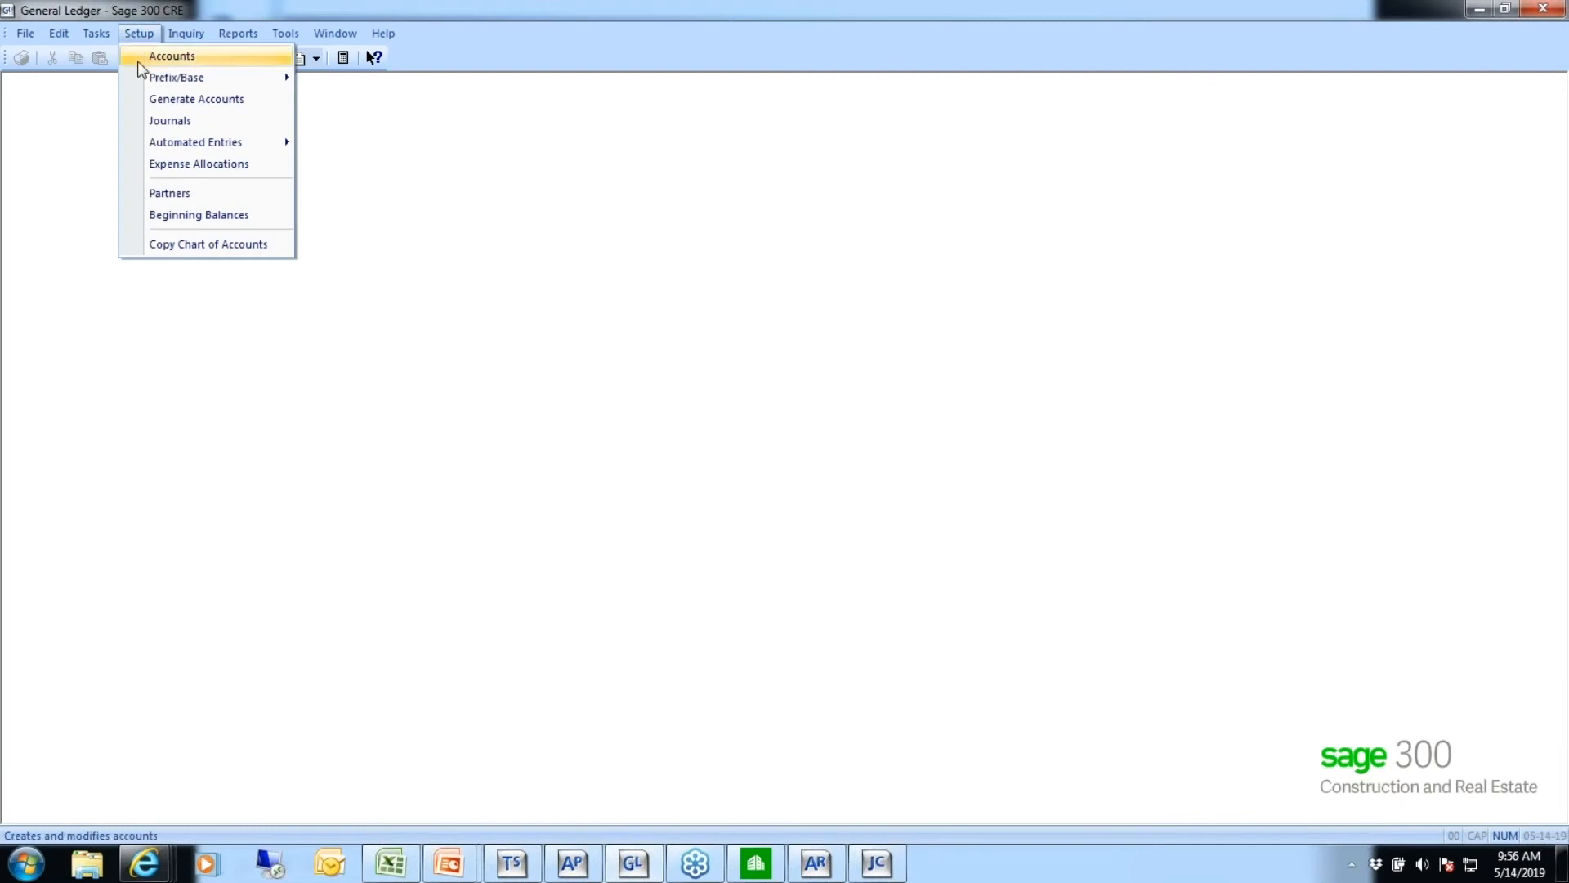
{"action": "left_click", "coordinate": [152, 56]}
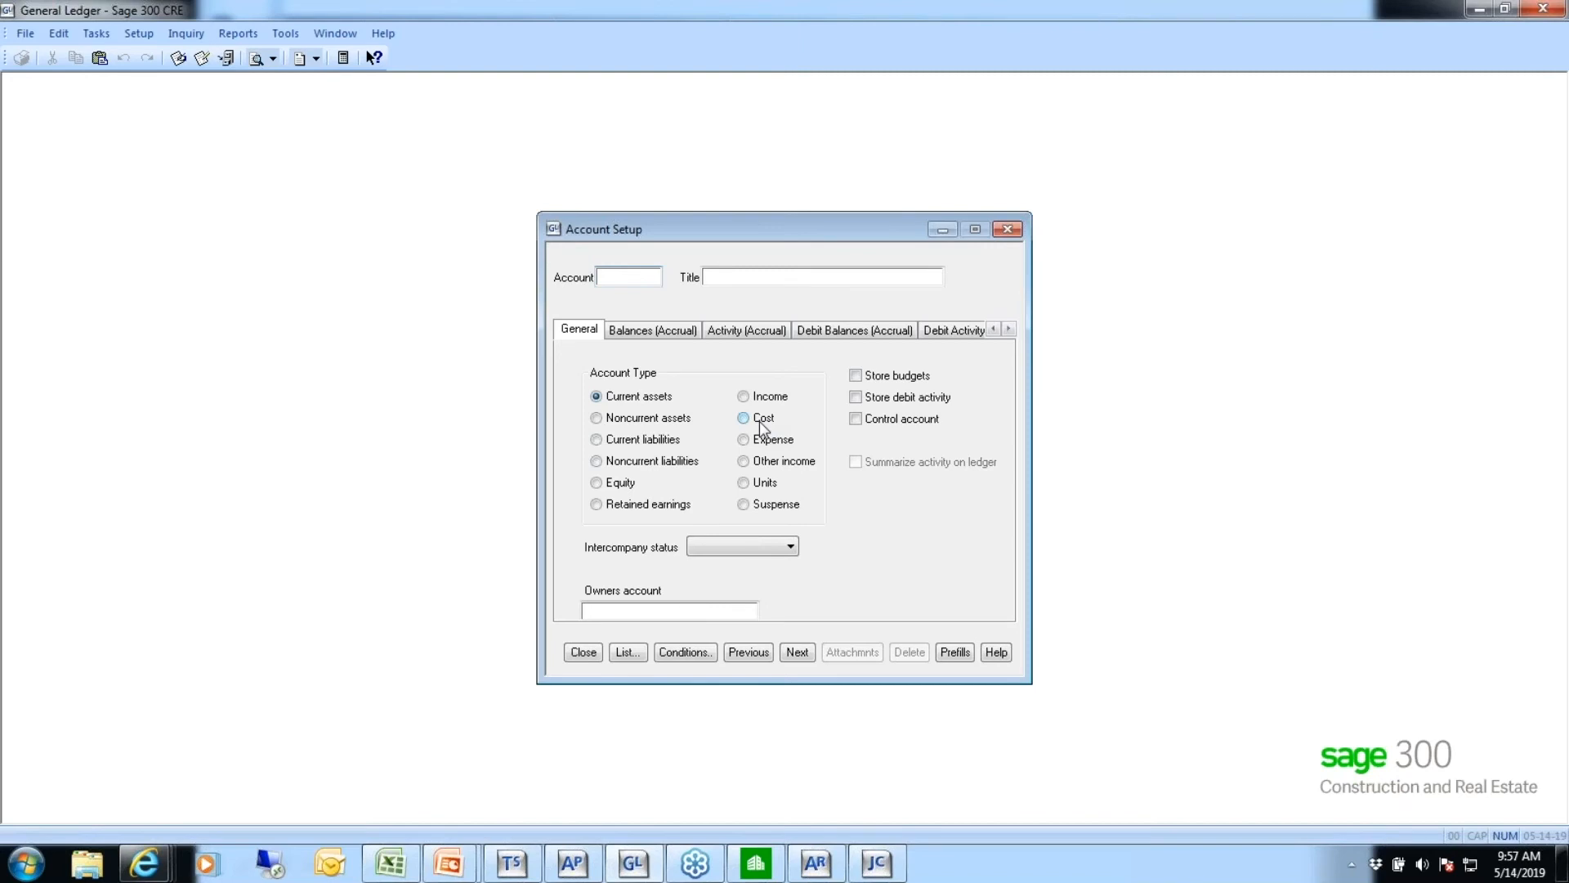
{"action": "left_click", "coordinate": [583, 653]}
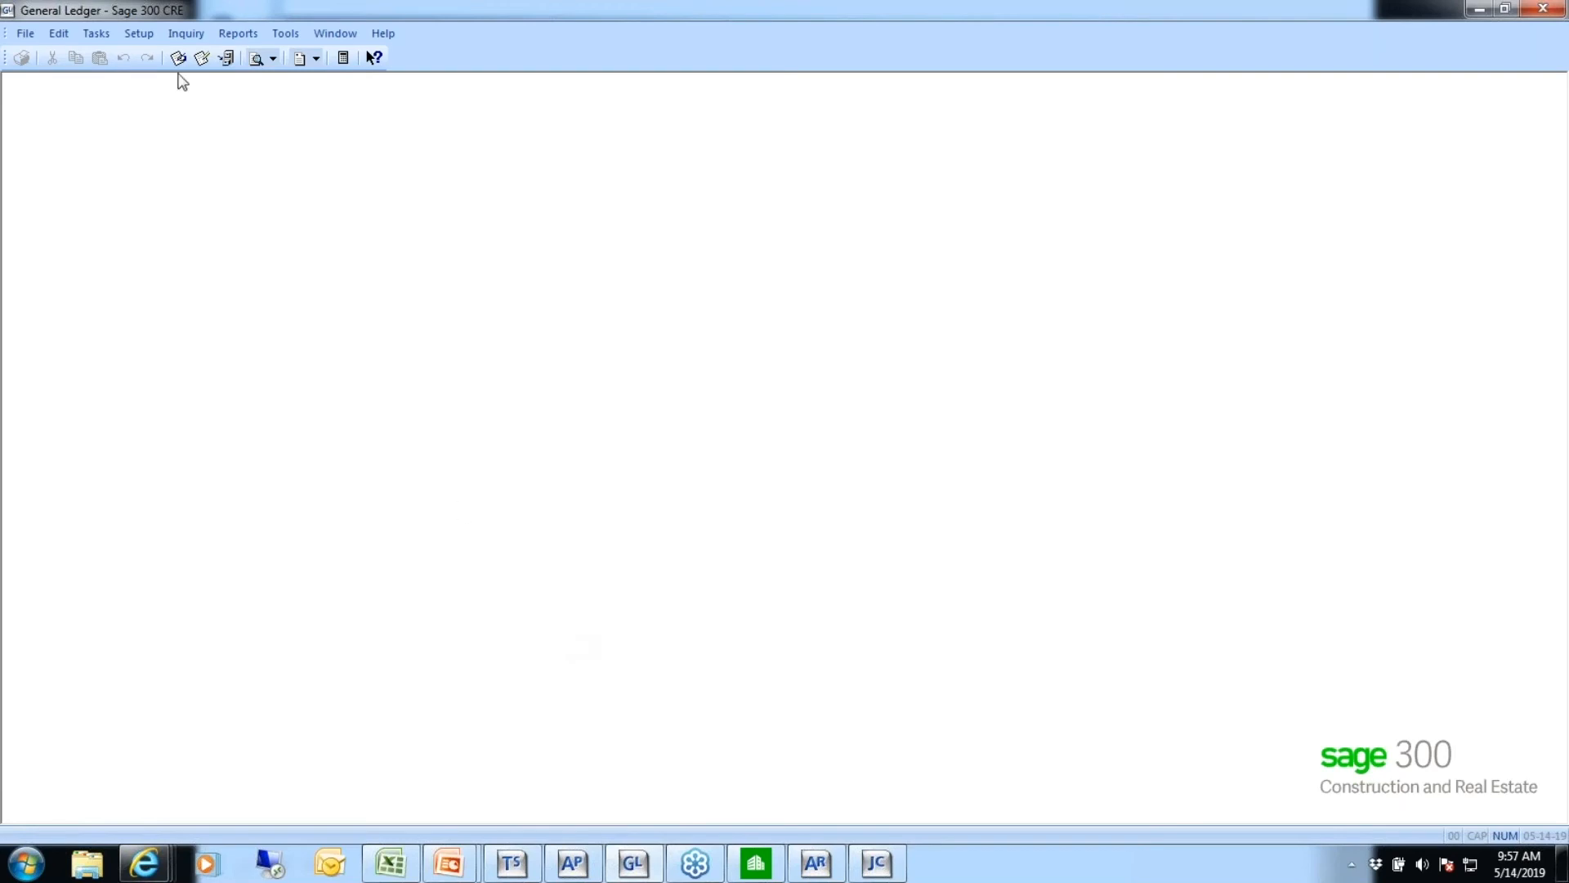
Open the Entries by Account report using the GL Transaction (current) file
{"action": "left_click", "coordinate": [244, 37]}
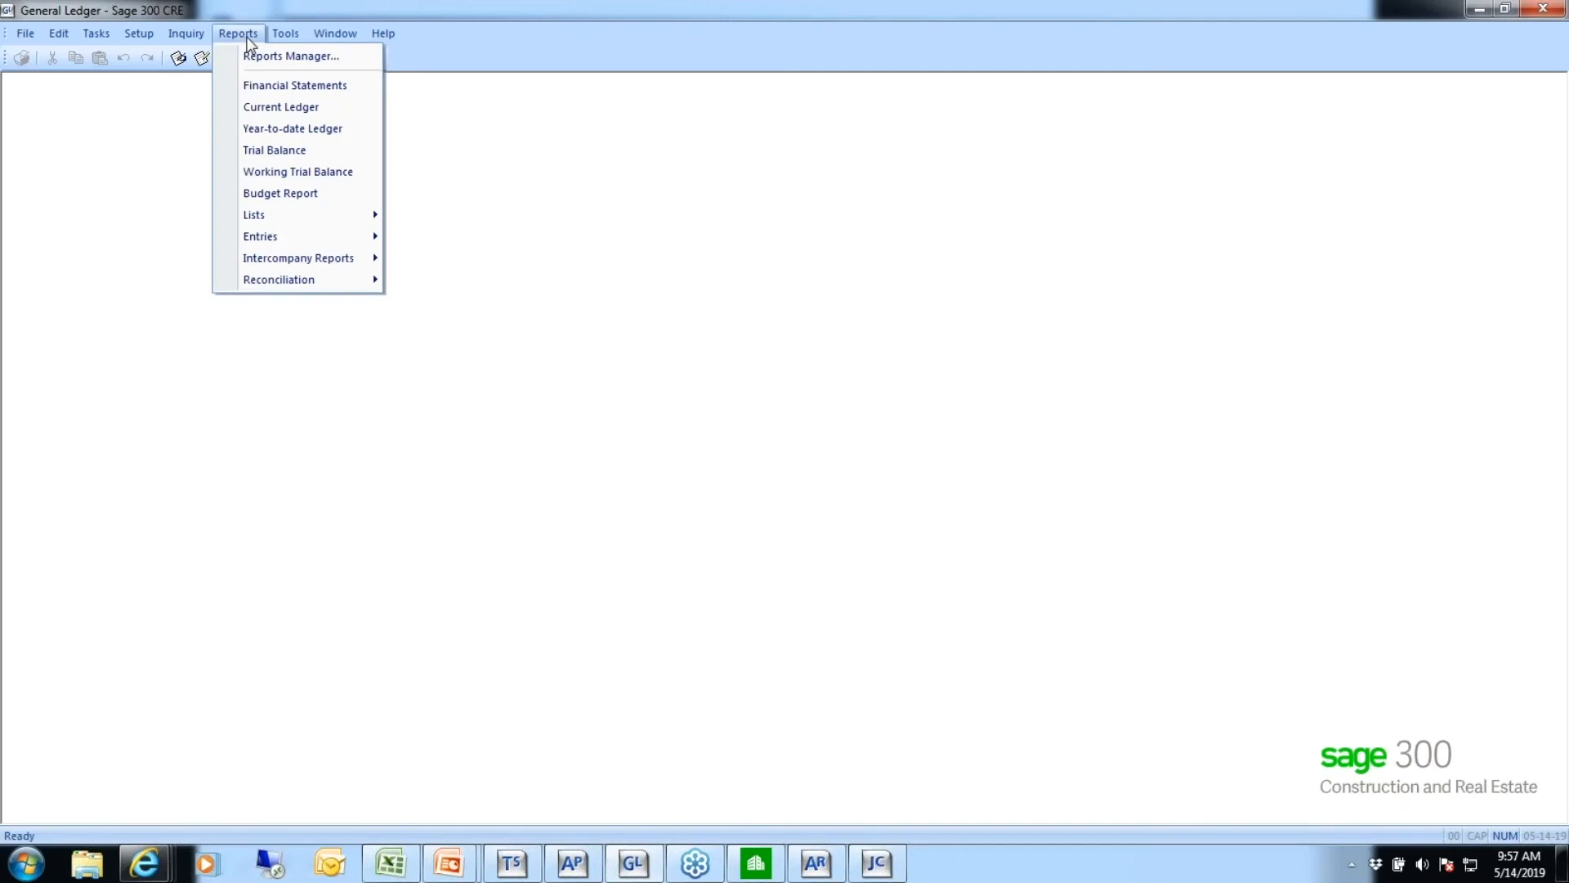
{"action": "mouse_move", "coordinate": [270, 240]}
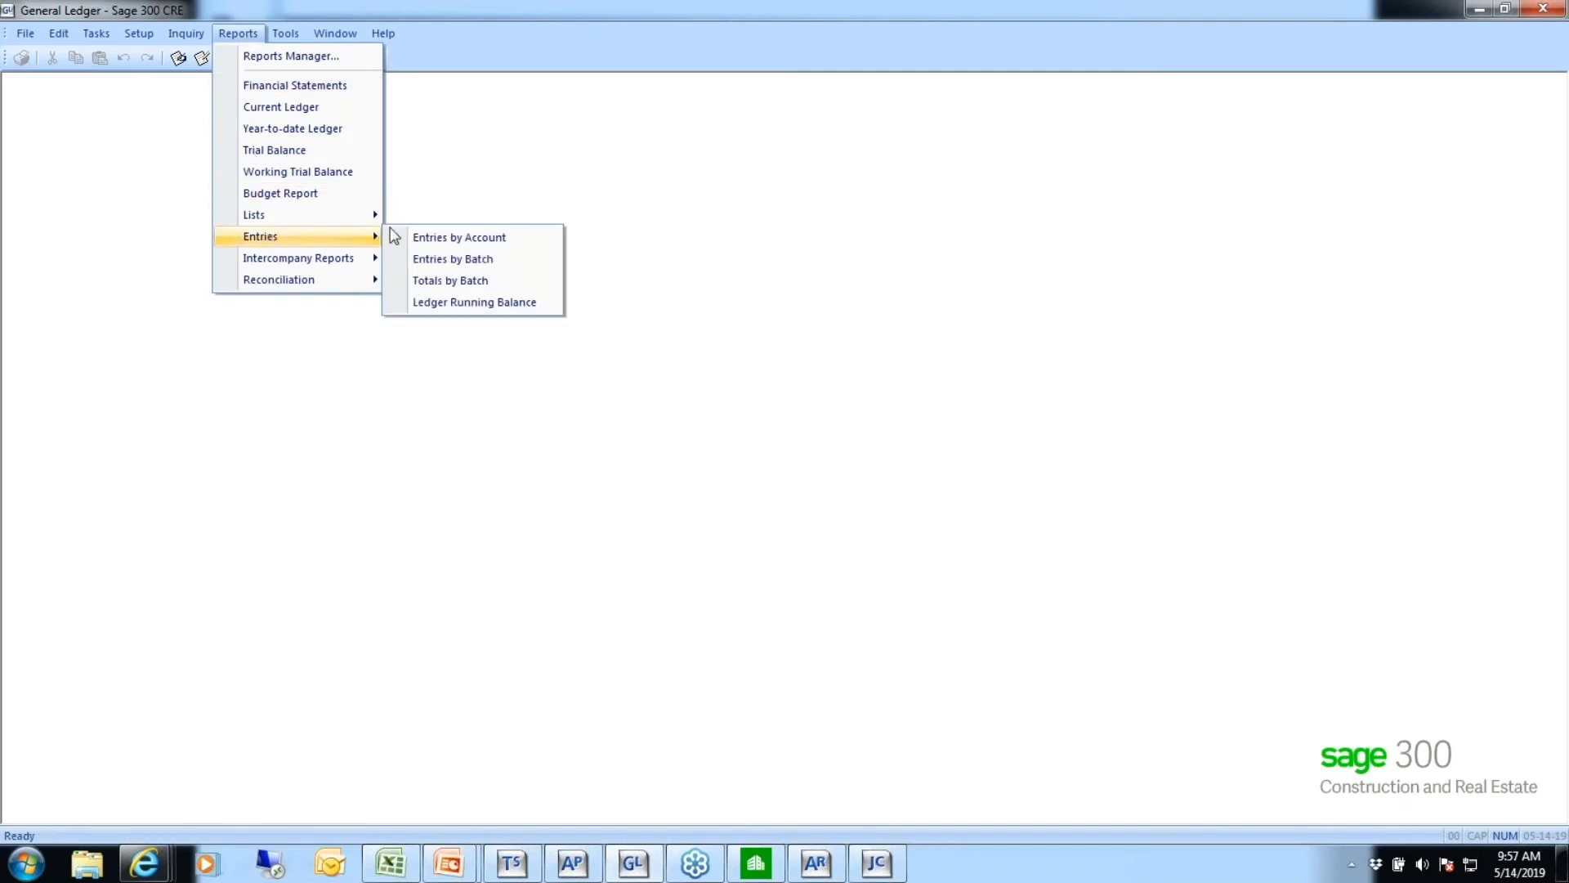
{"action": "left_click", "coordinate": [479, 244]}
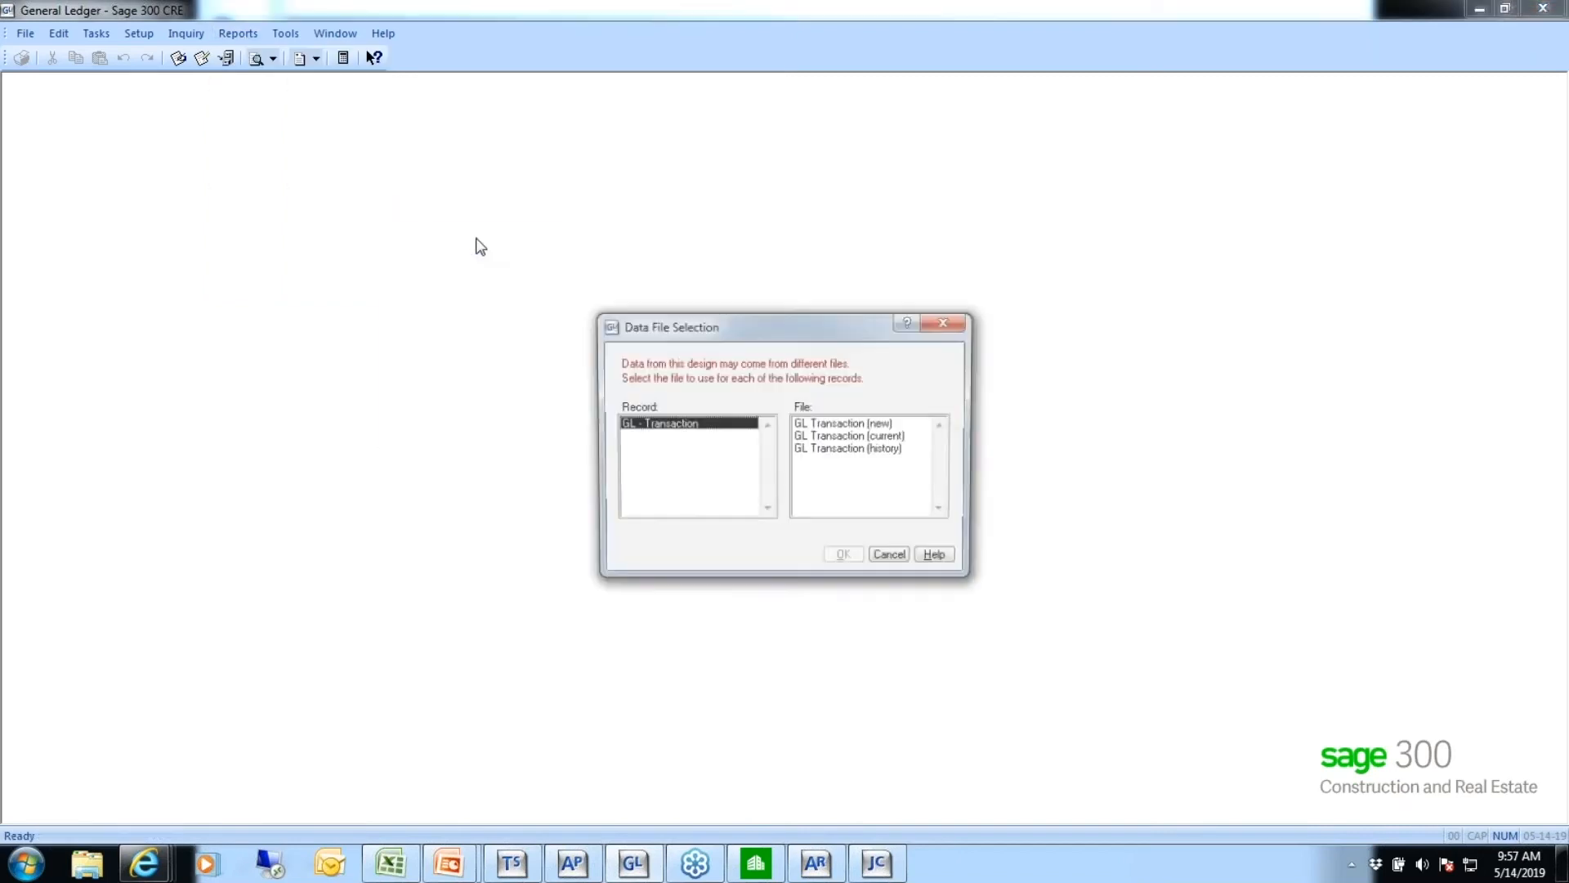
{"action": "left_click", "coordinate": [819, 436]}
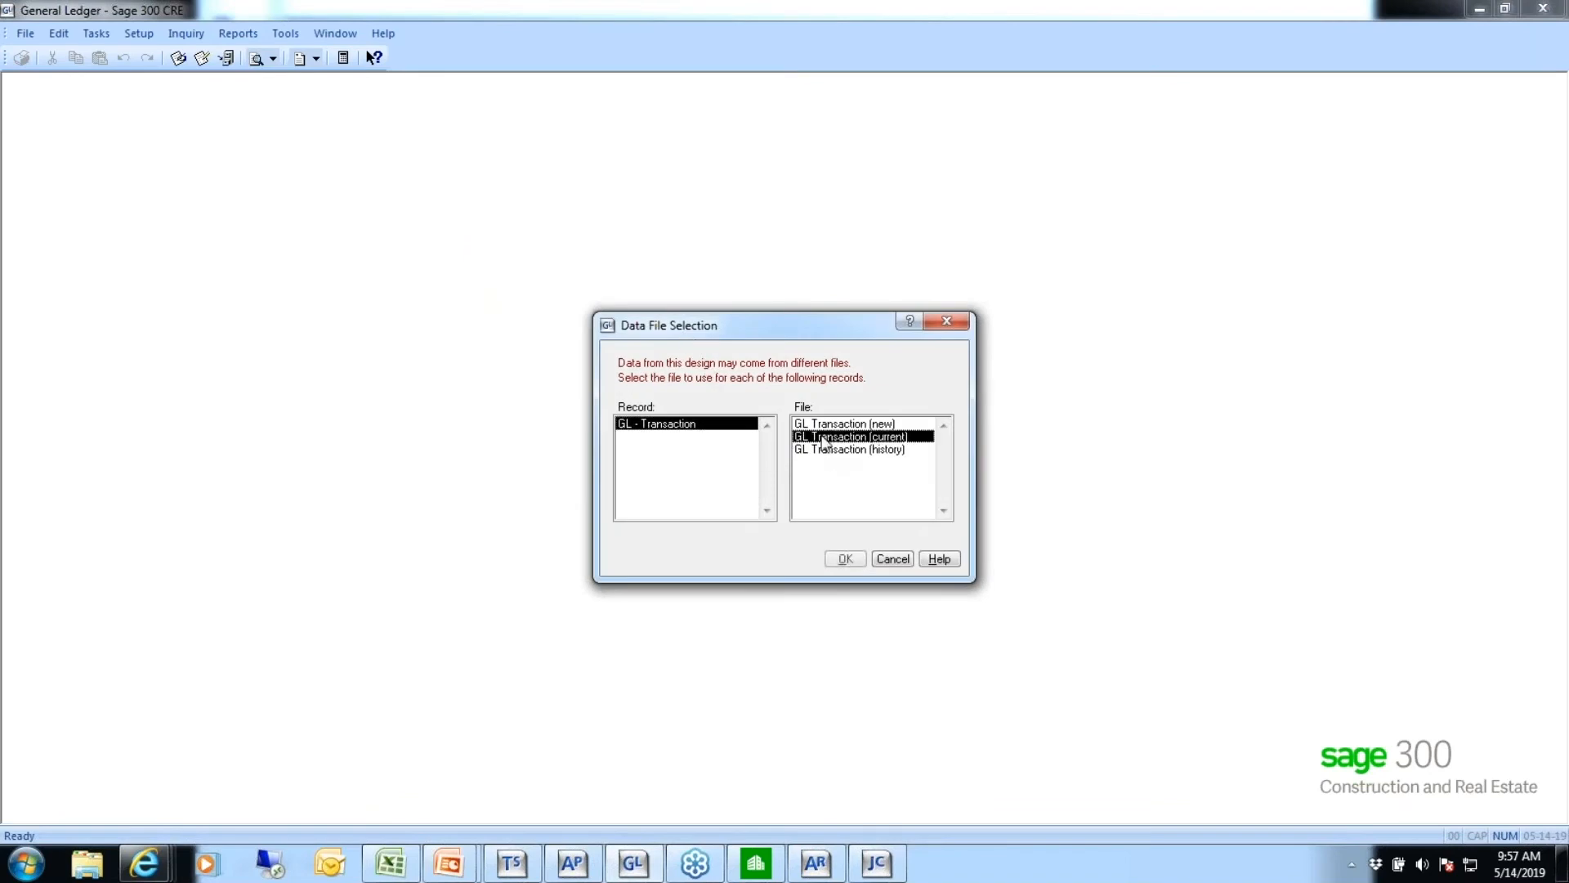
{"action": "left_click", "coordinate": [845, 559]}
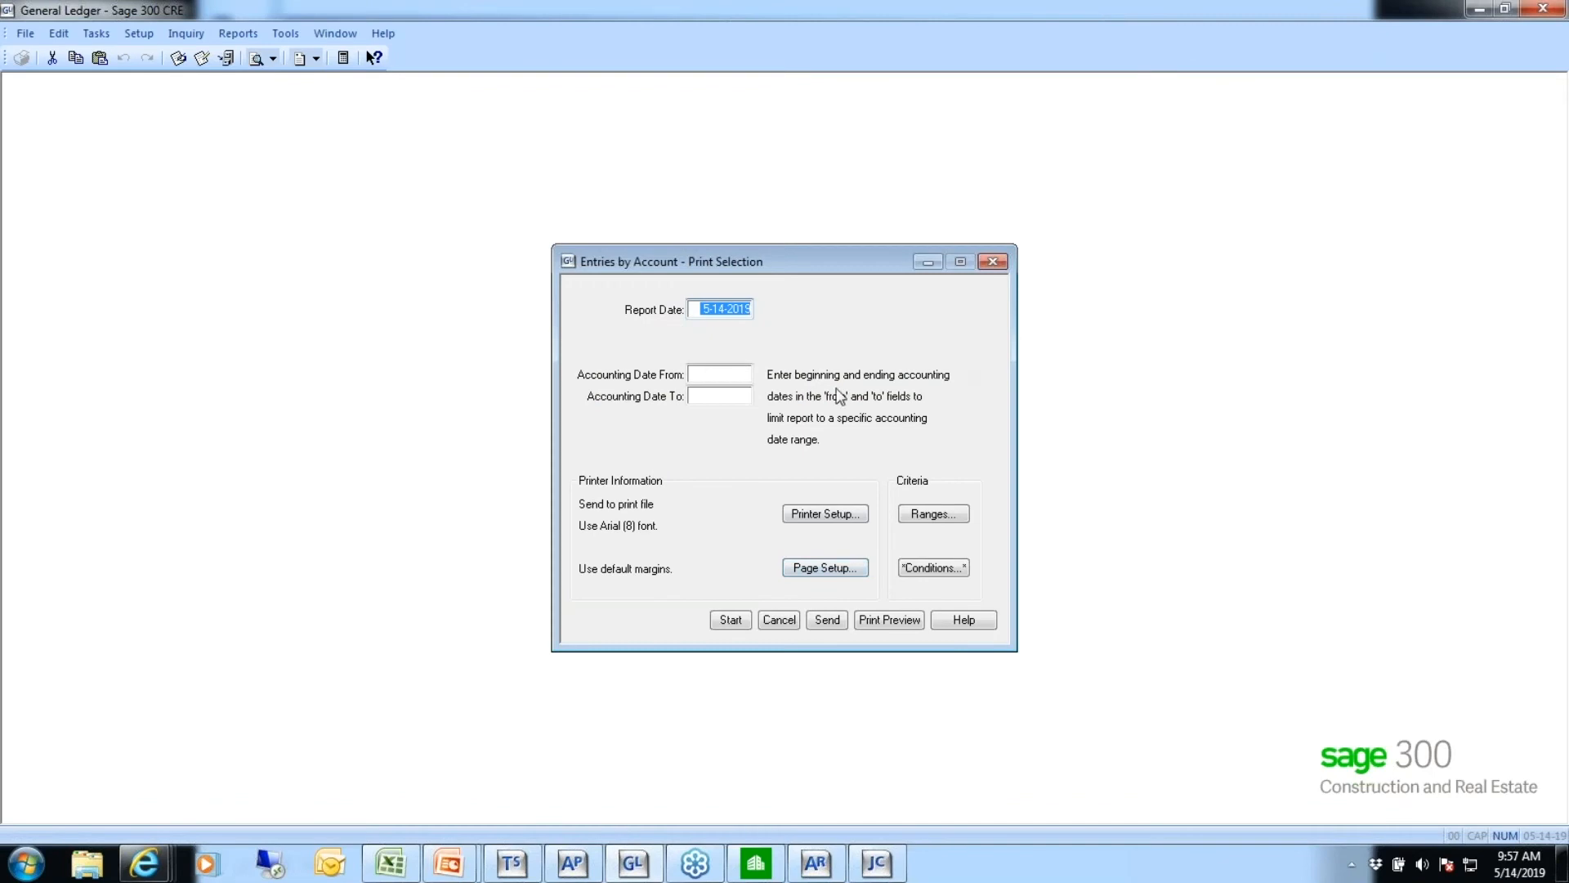
Add an AND condition to the report that the GL - Account field Account Type equals Cost
{"action": "left_click", "coordinate": [932, 570]}
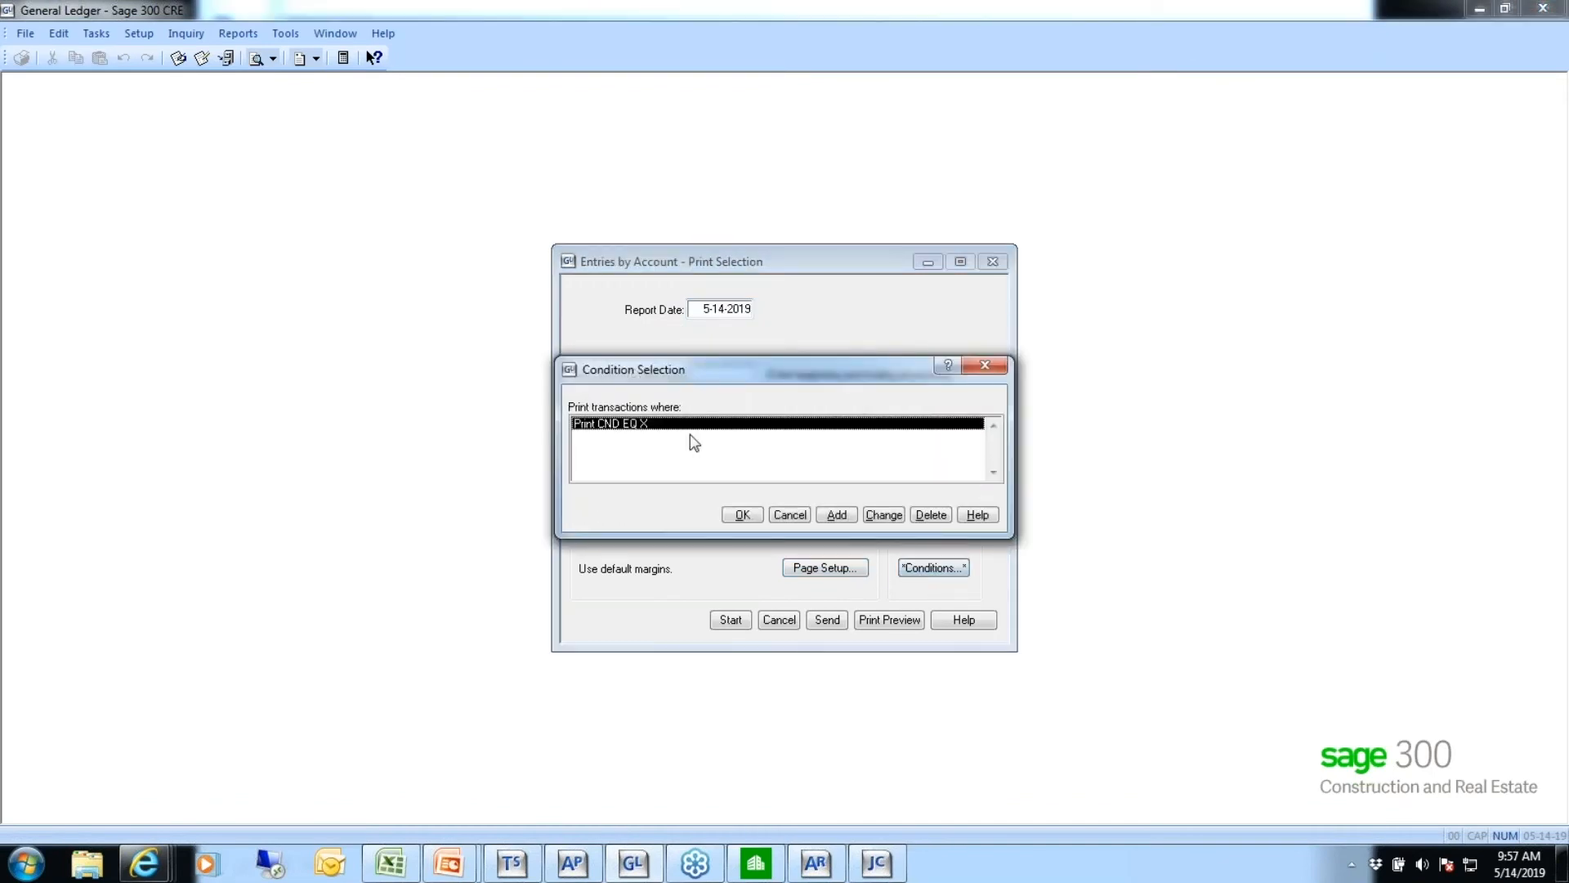
{"action": "left_click", "coordinate": [837, 515]}
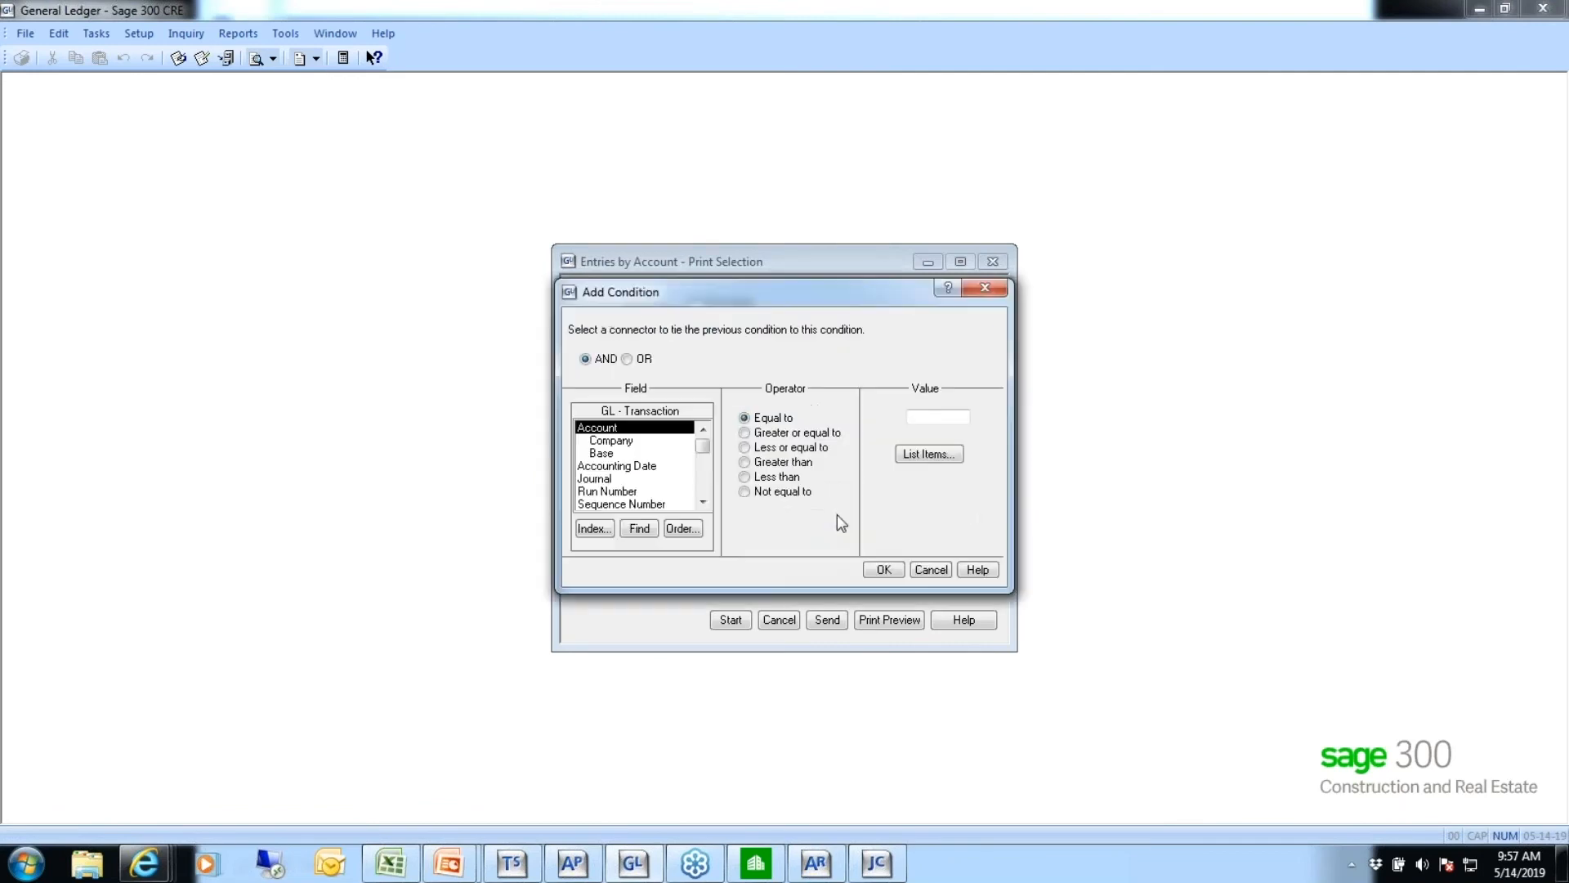
{"action": "left_click", "coordinate": [593, 527]}
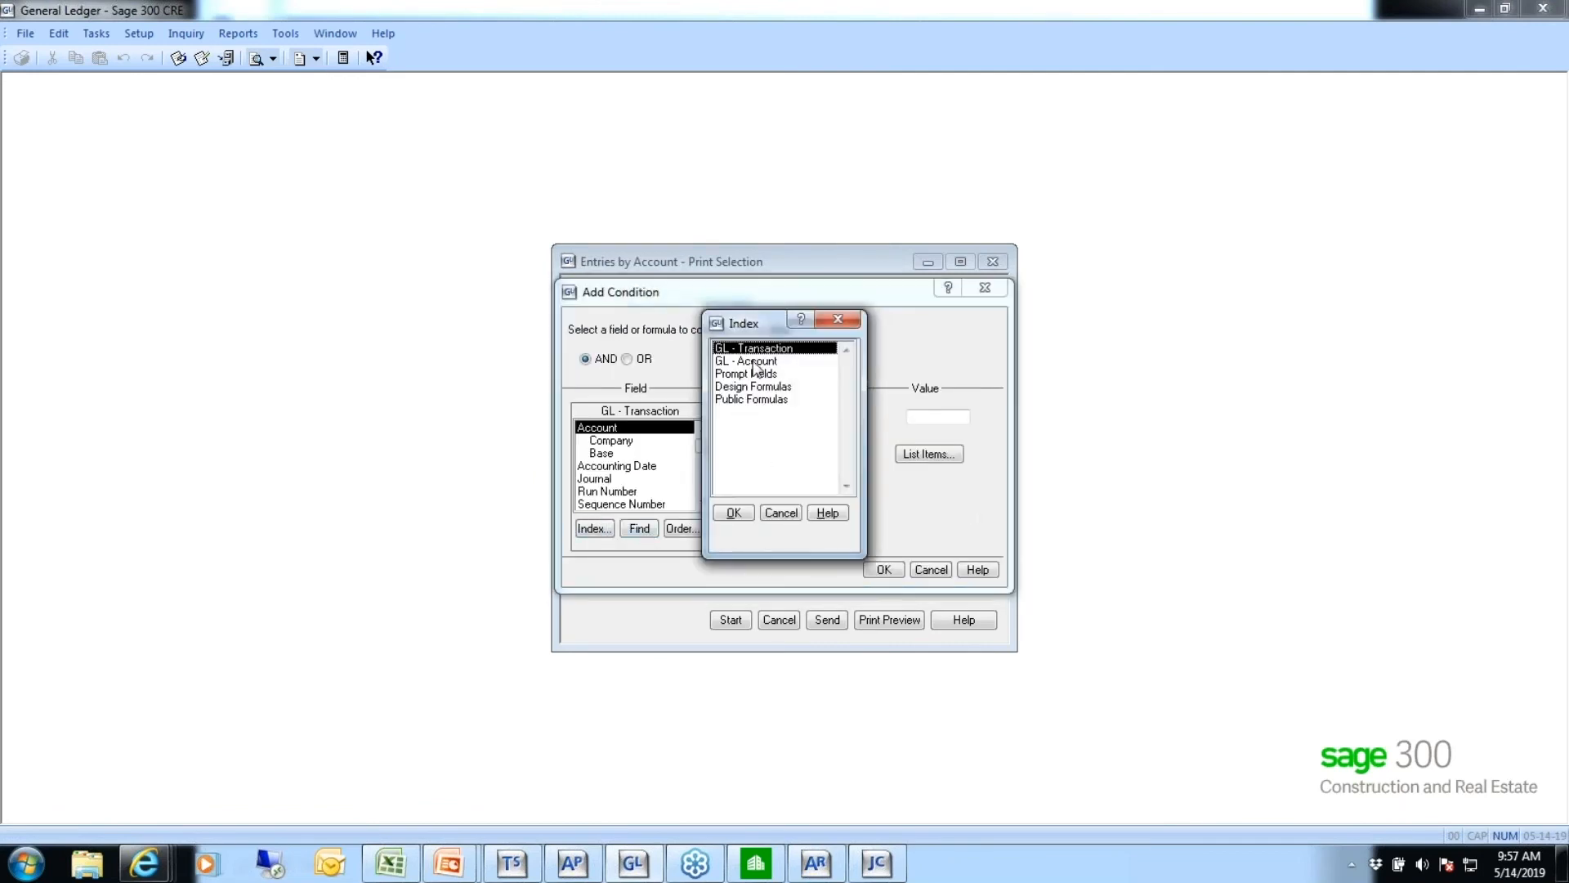
{"action": "left_click", "coordinate": [755, 362]}
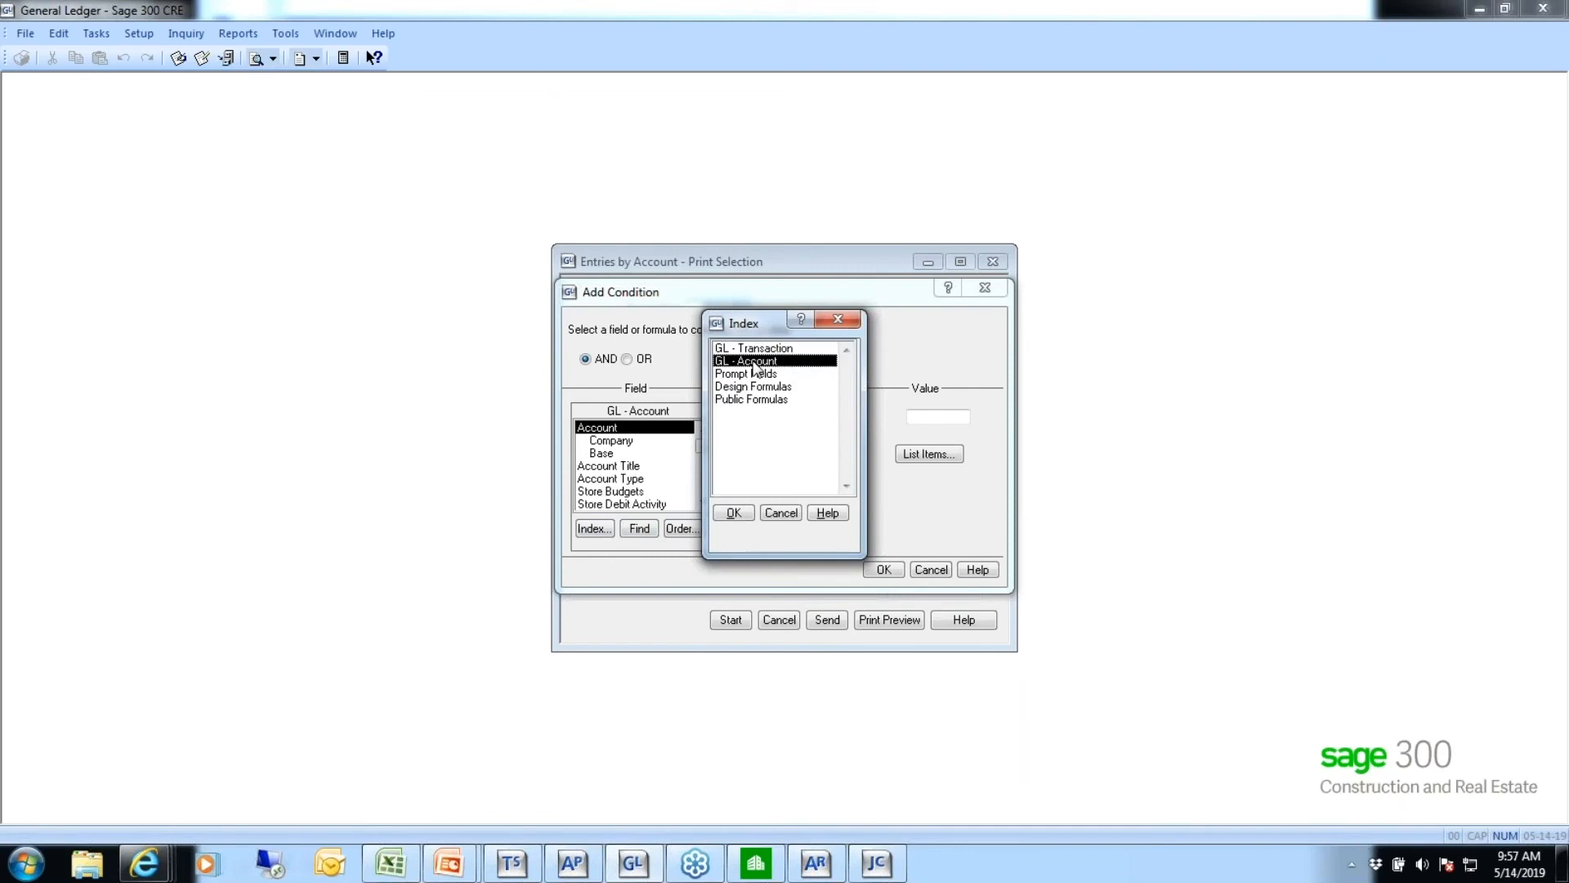
{"action": "left_click", "coordinate": [733, 513]}
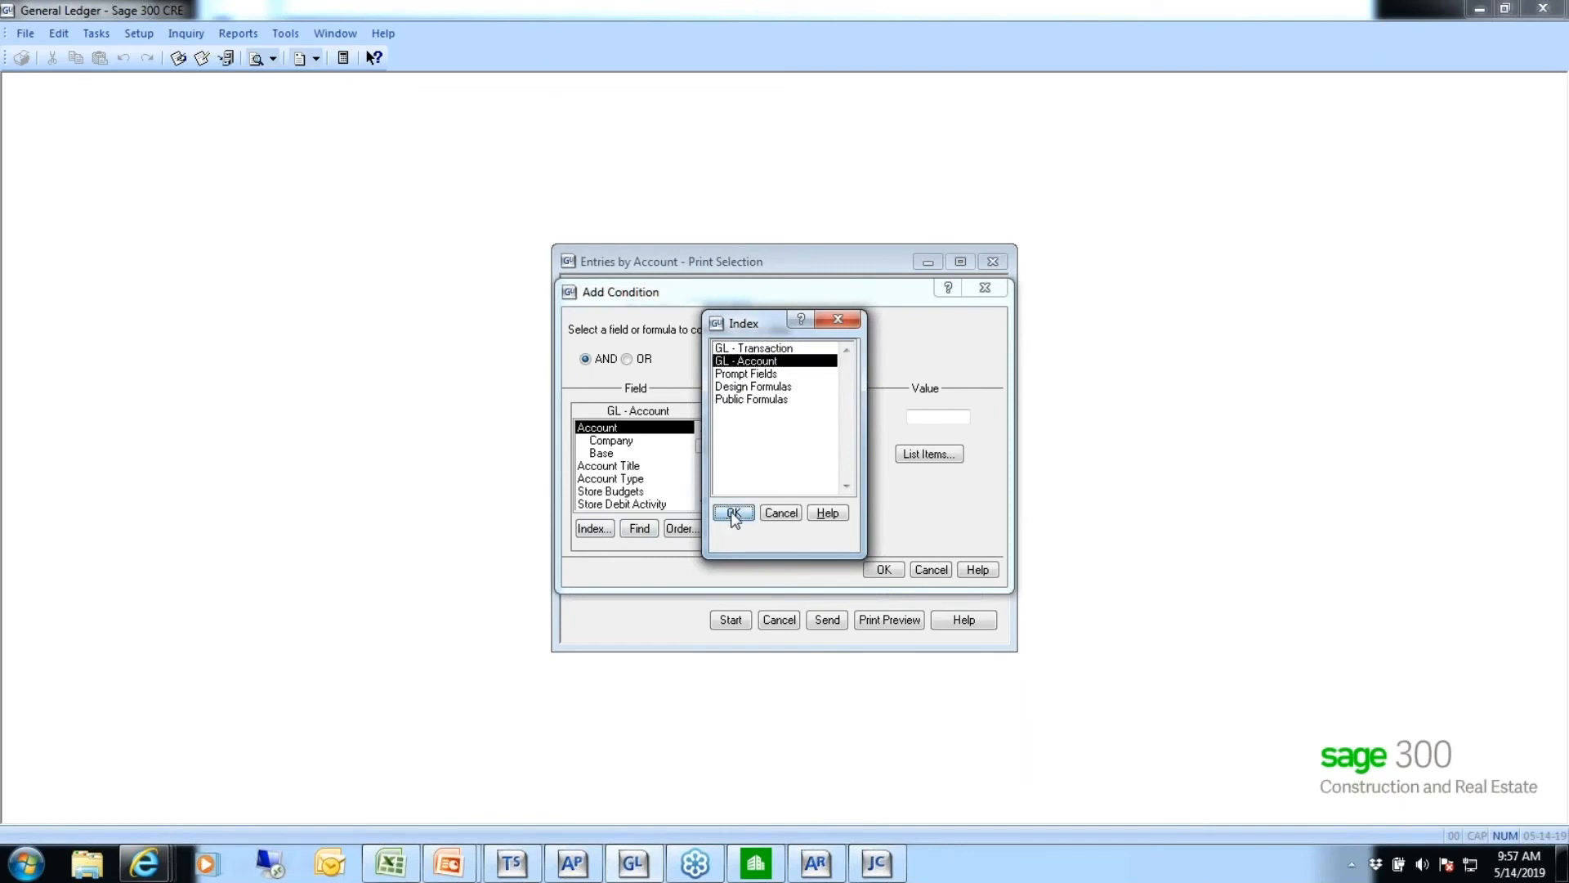
{"action": "left_click", "coordinate": [617, 481]}
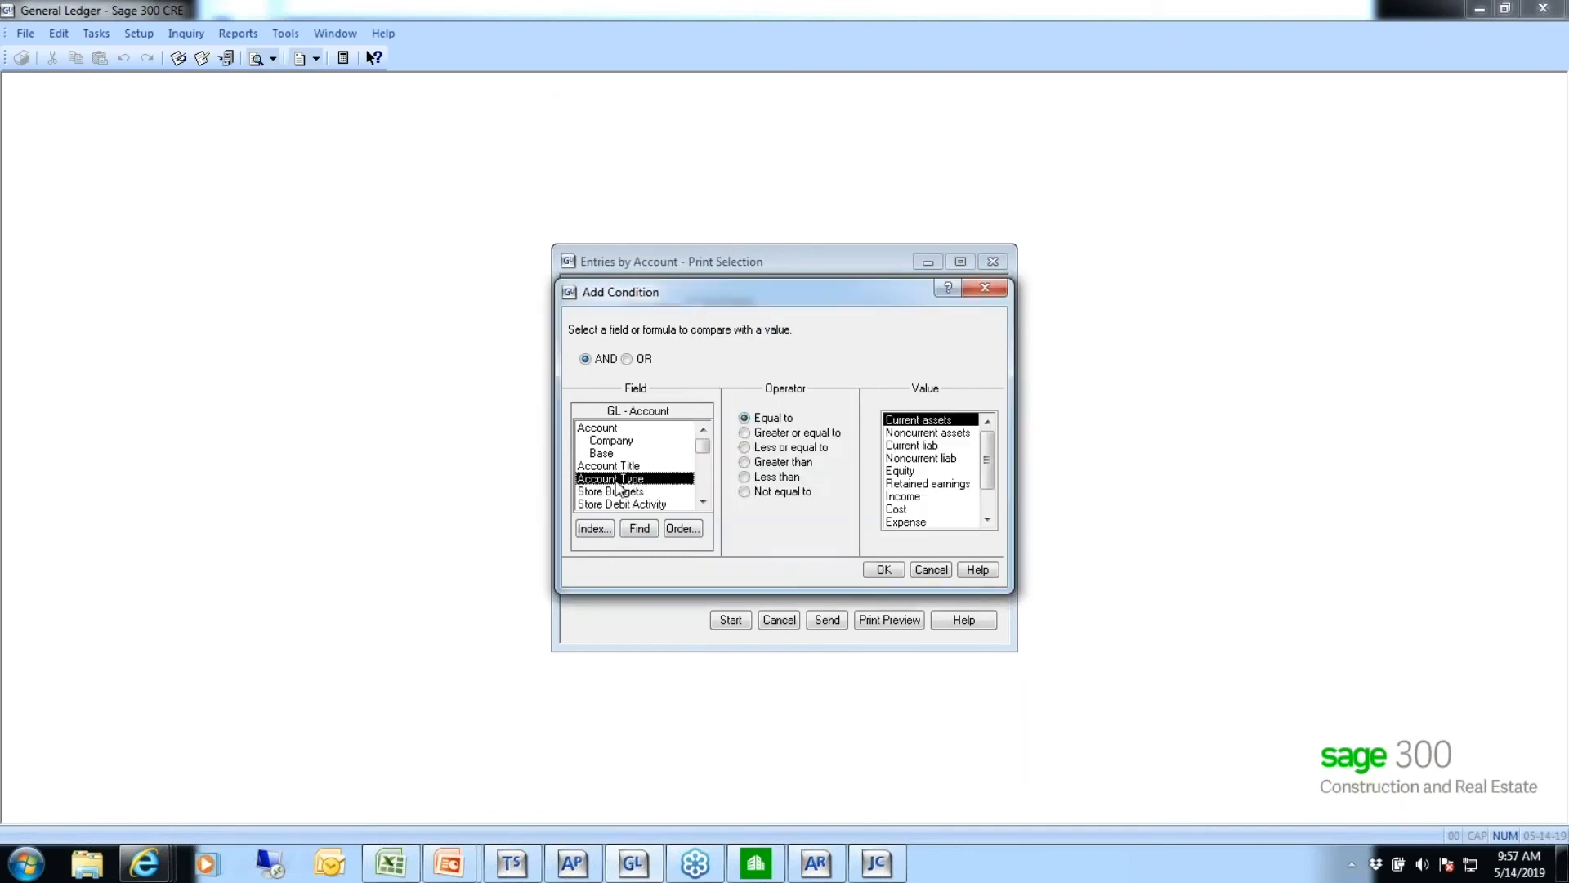
{"action": "left_click", "coordinate": [895, 509]}
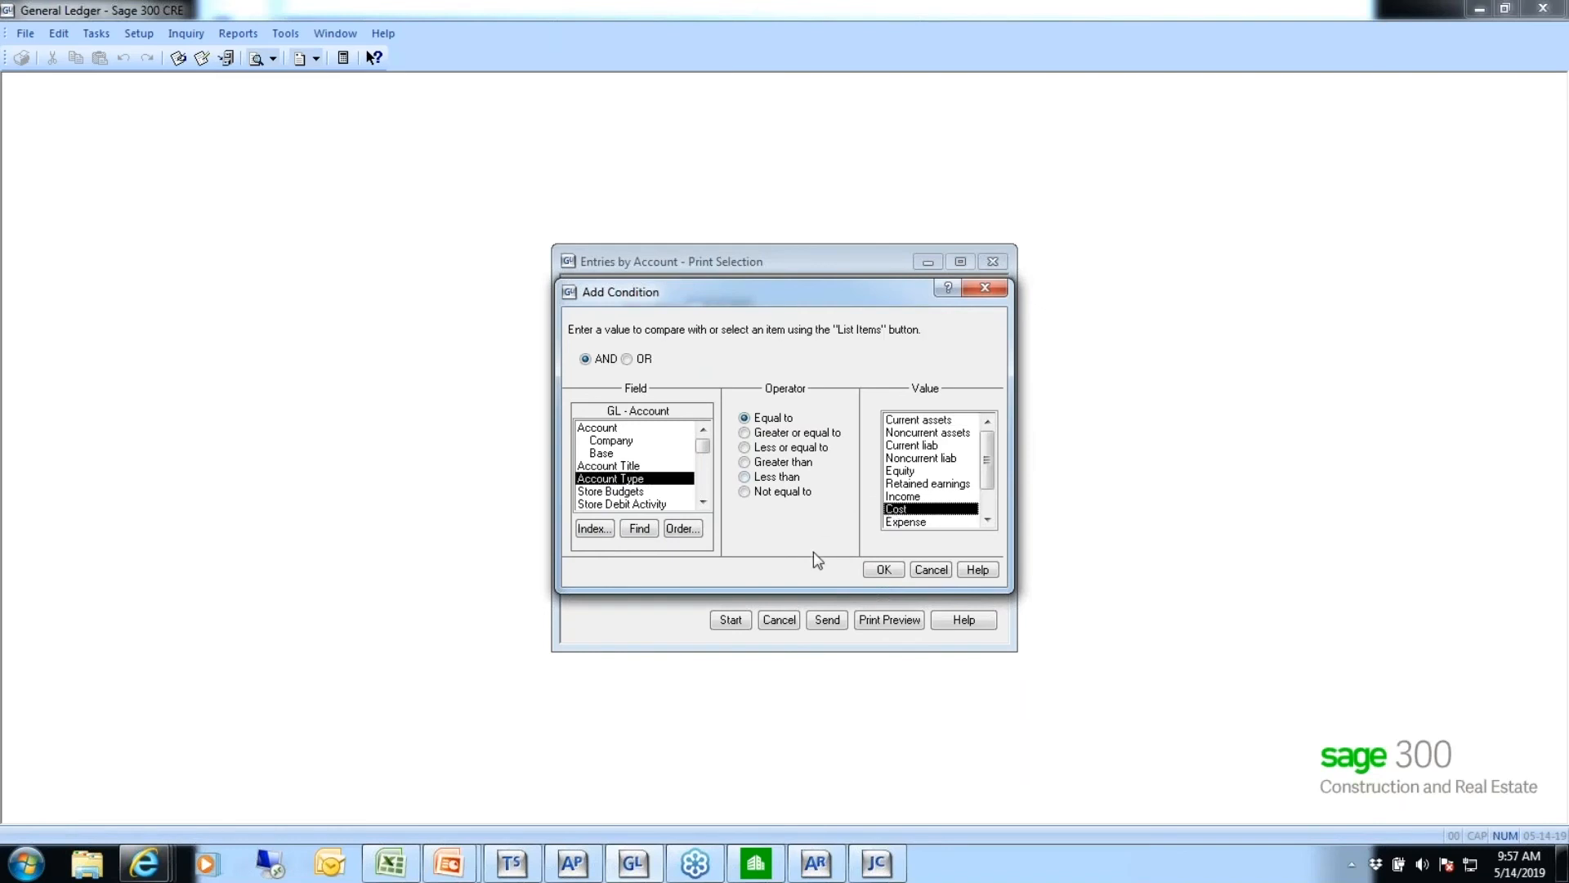
{"action": "left_click", "coordinate": [881, 571]}
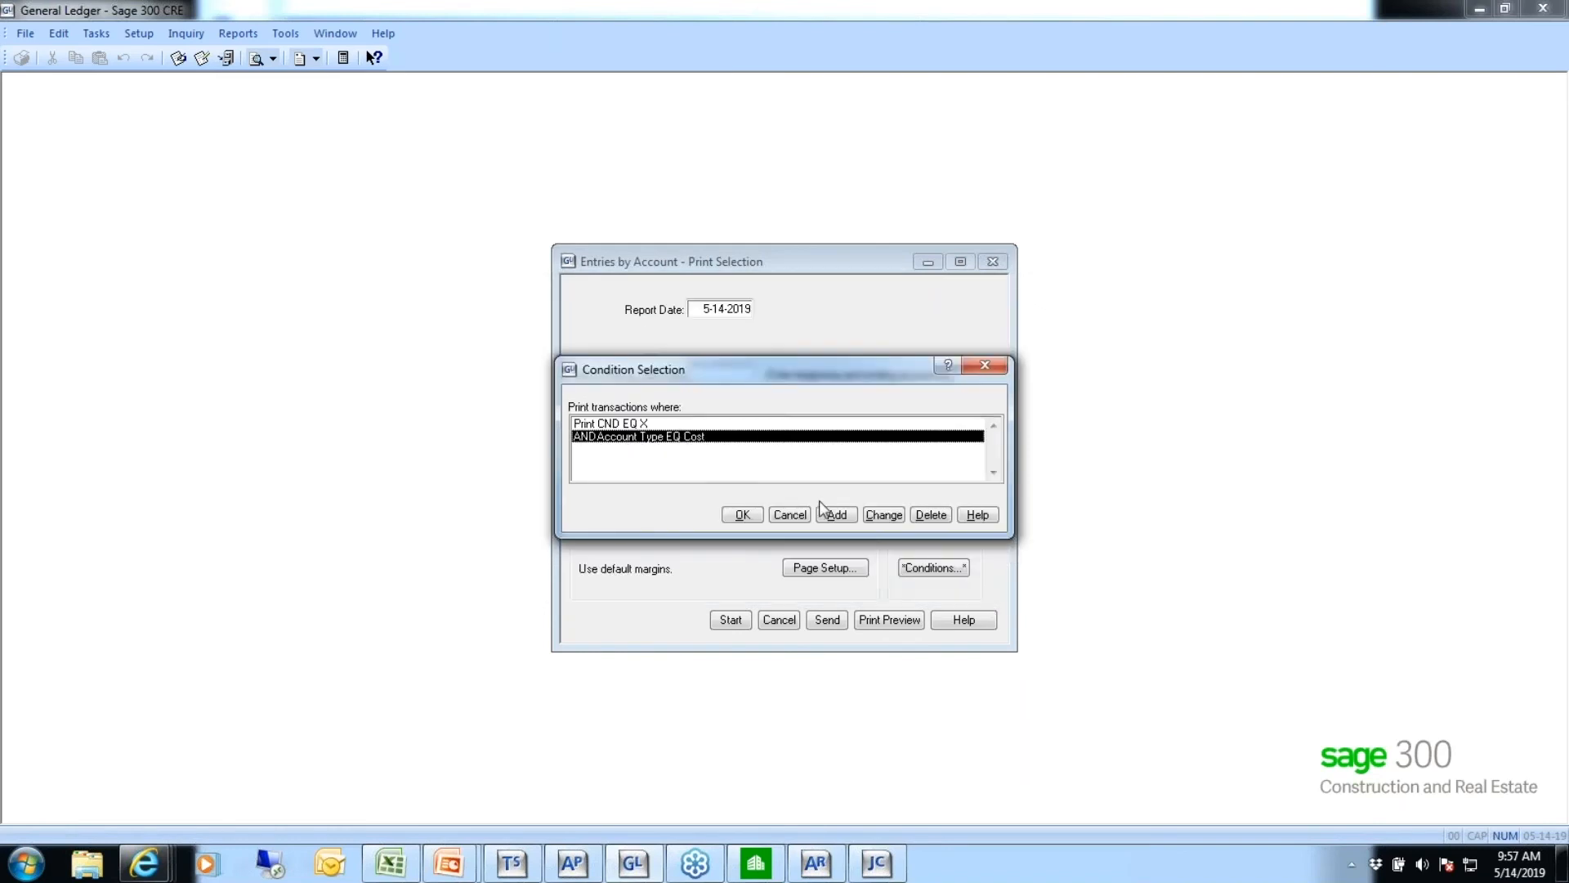
Add an AND condition that the GL - Transaction field Job equals blank, and accept the report conditions
{"action": "left_click", "coordinate": [836, 513]}
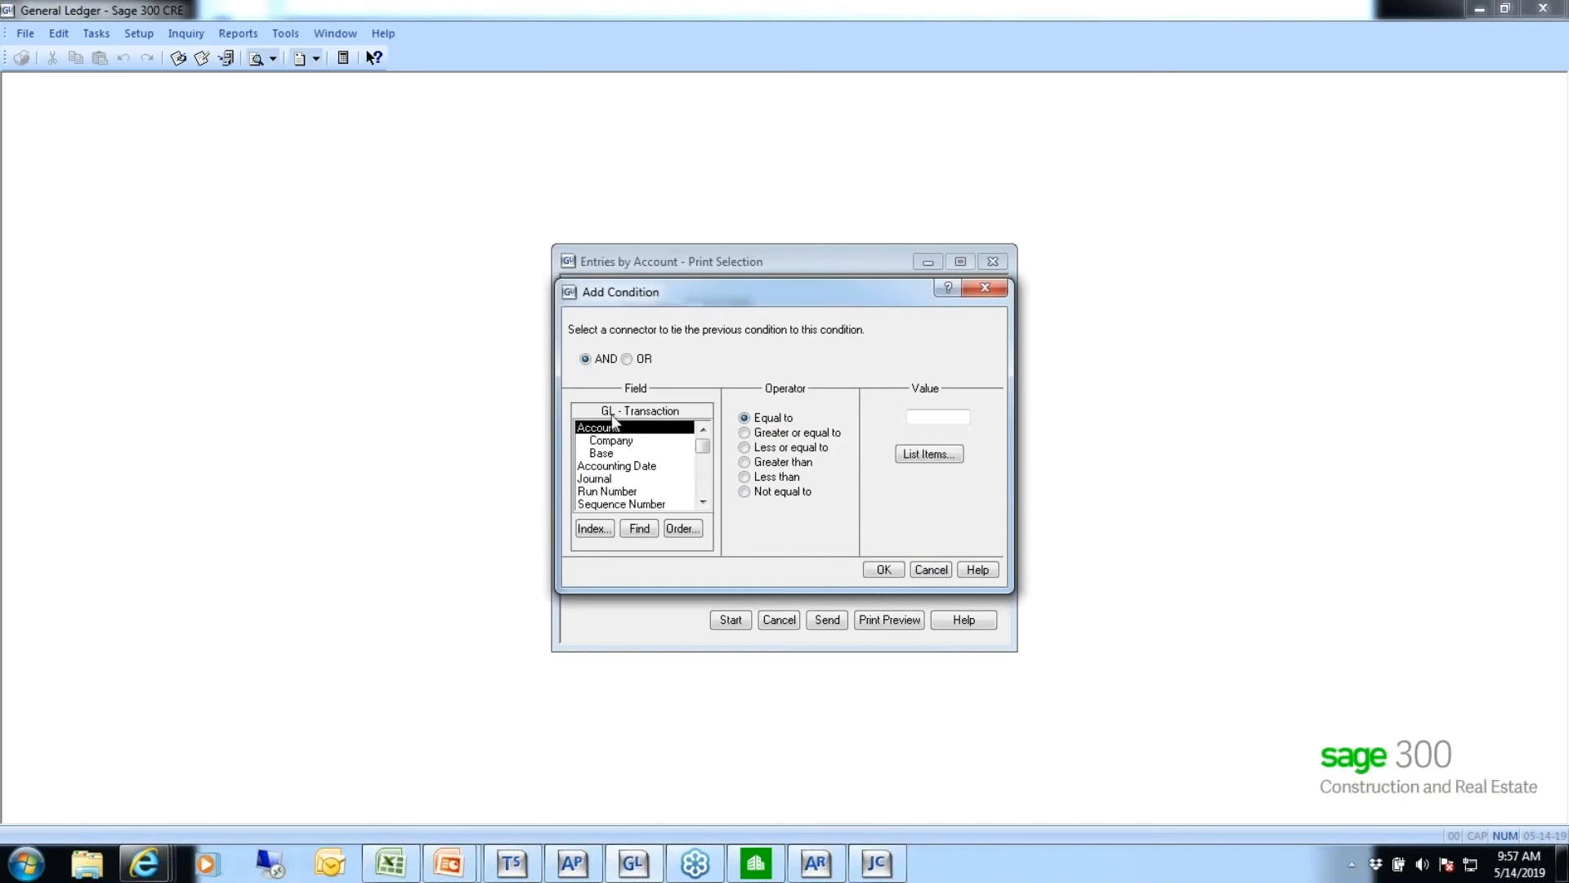
{"action": "left_click", "coordinate": [704, 490]}
{"action": "left_click", "coordinate": [704, 490]}
{"action": "left_click", "coordinate": [704, 487]}
{"action": "left_click", "coordinate": [703, 488]}
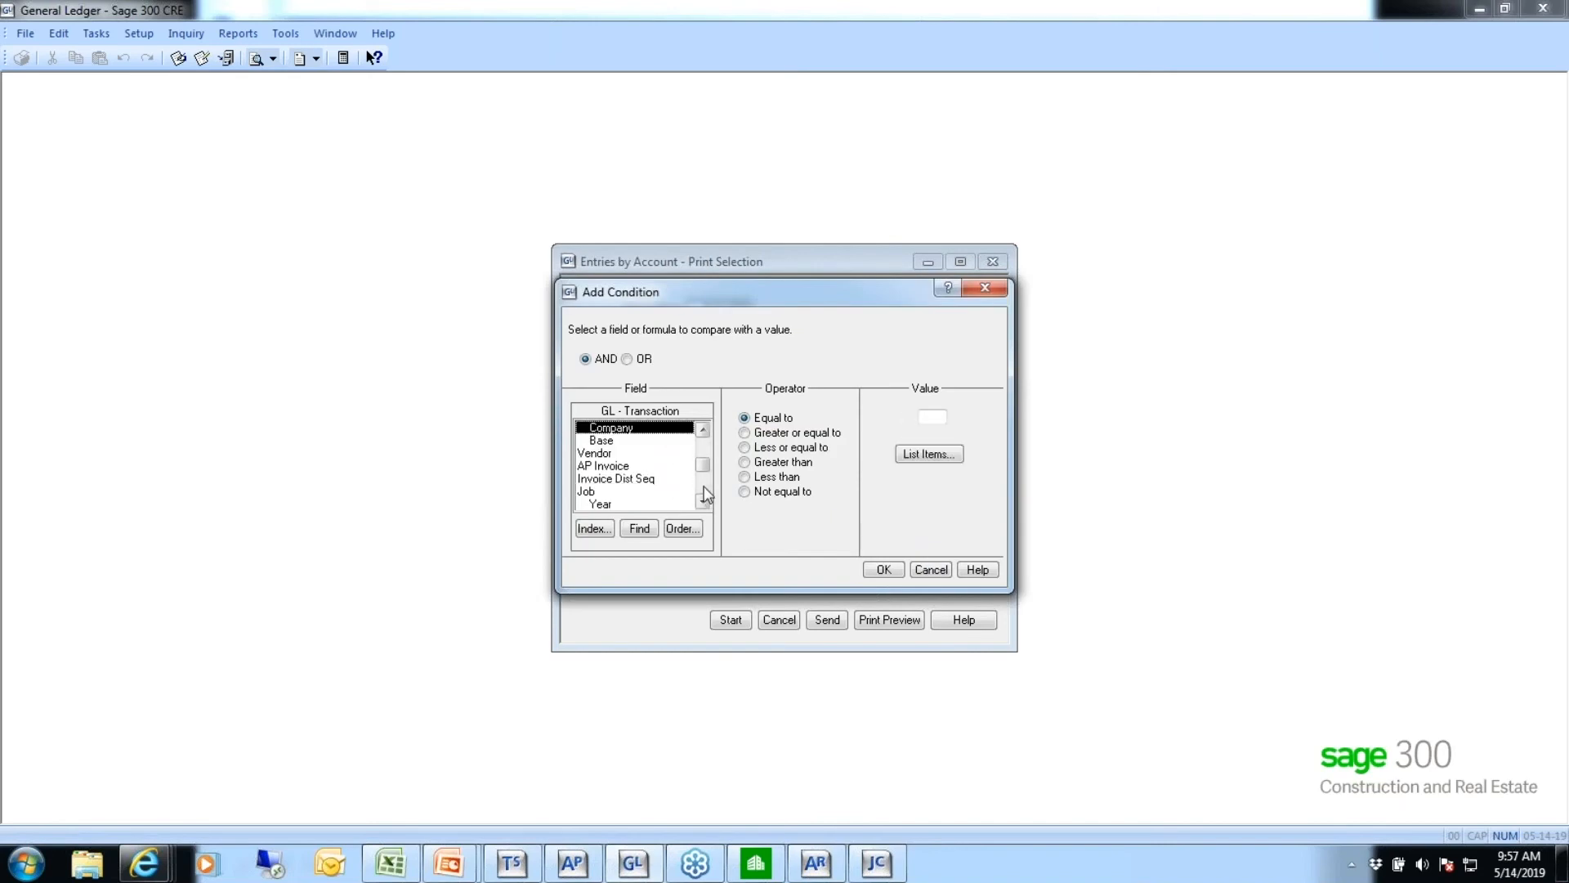
{"action": "left_click", "coordinate": [586, 493]}
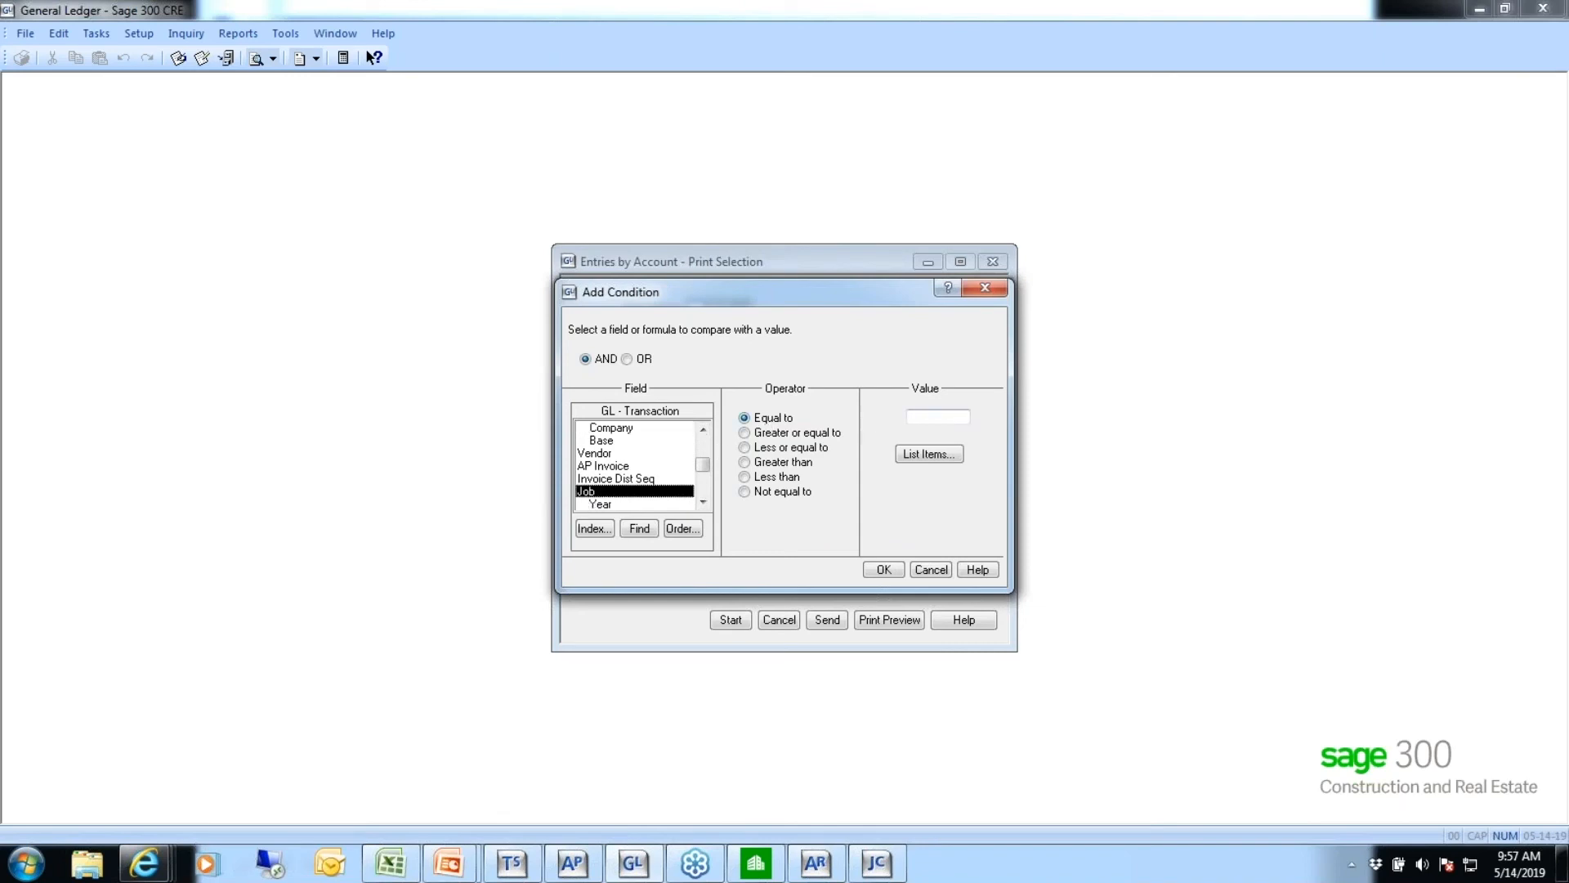
{"action": "left_click", "coordinate": [883, 569]}
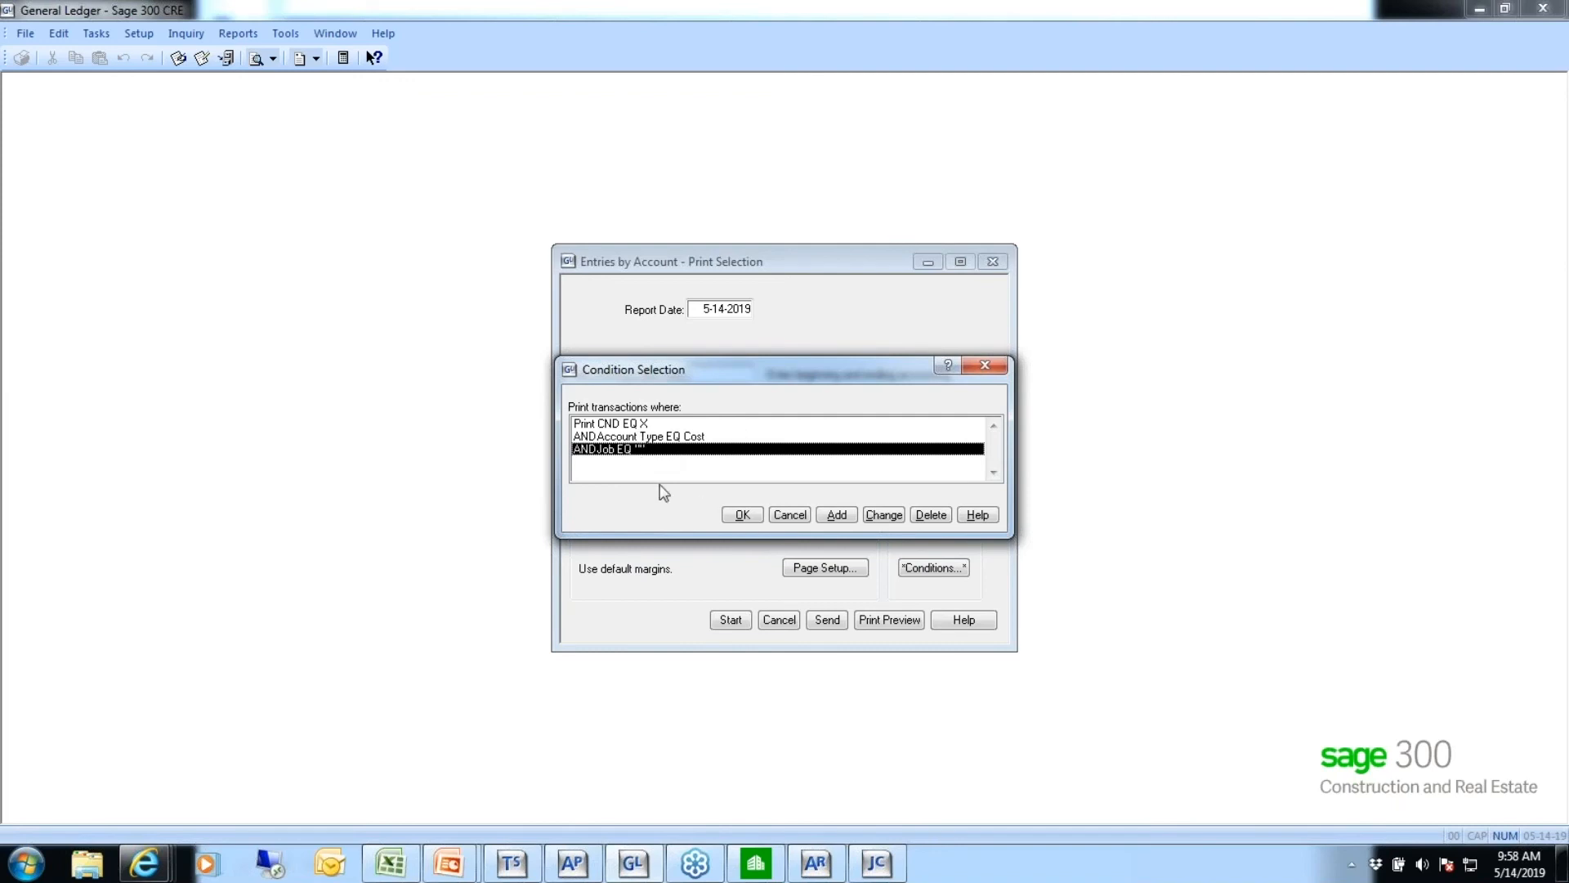
{"action": "left_click", "coordinate": [746, 517]}
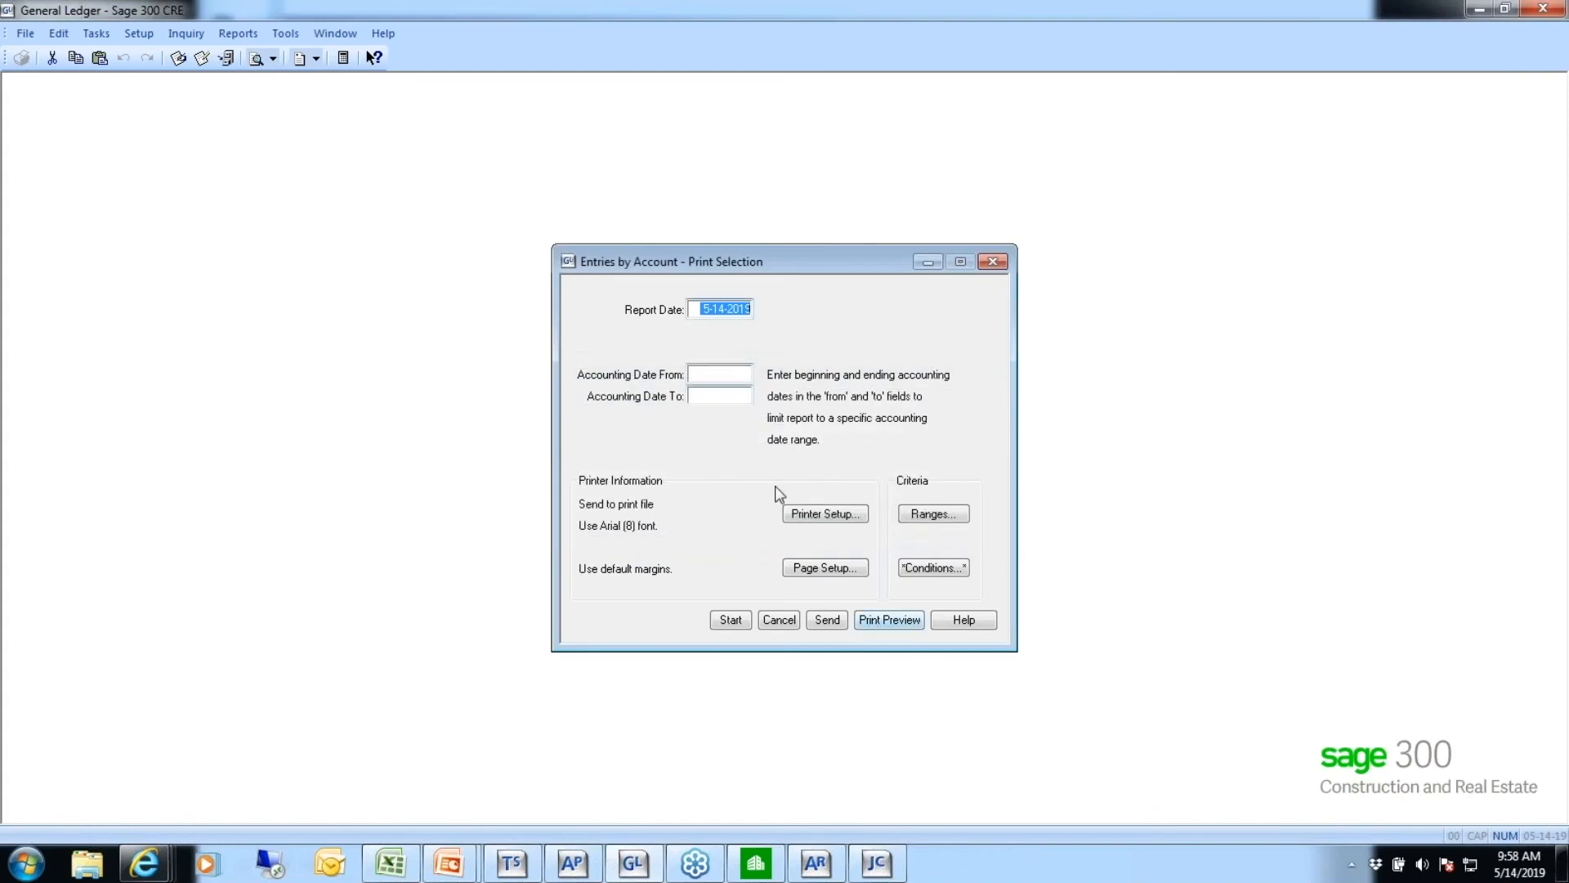
Preview the Entries by Account report and examine the cost entries without a job on page 1
{"action": "left_click", "coordinate": [886, 621]}
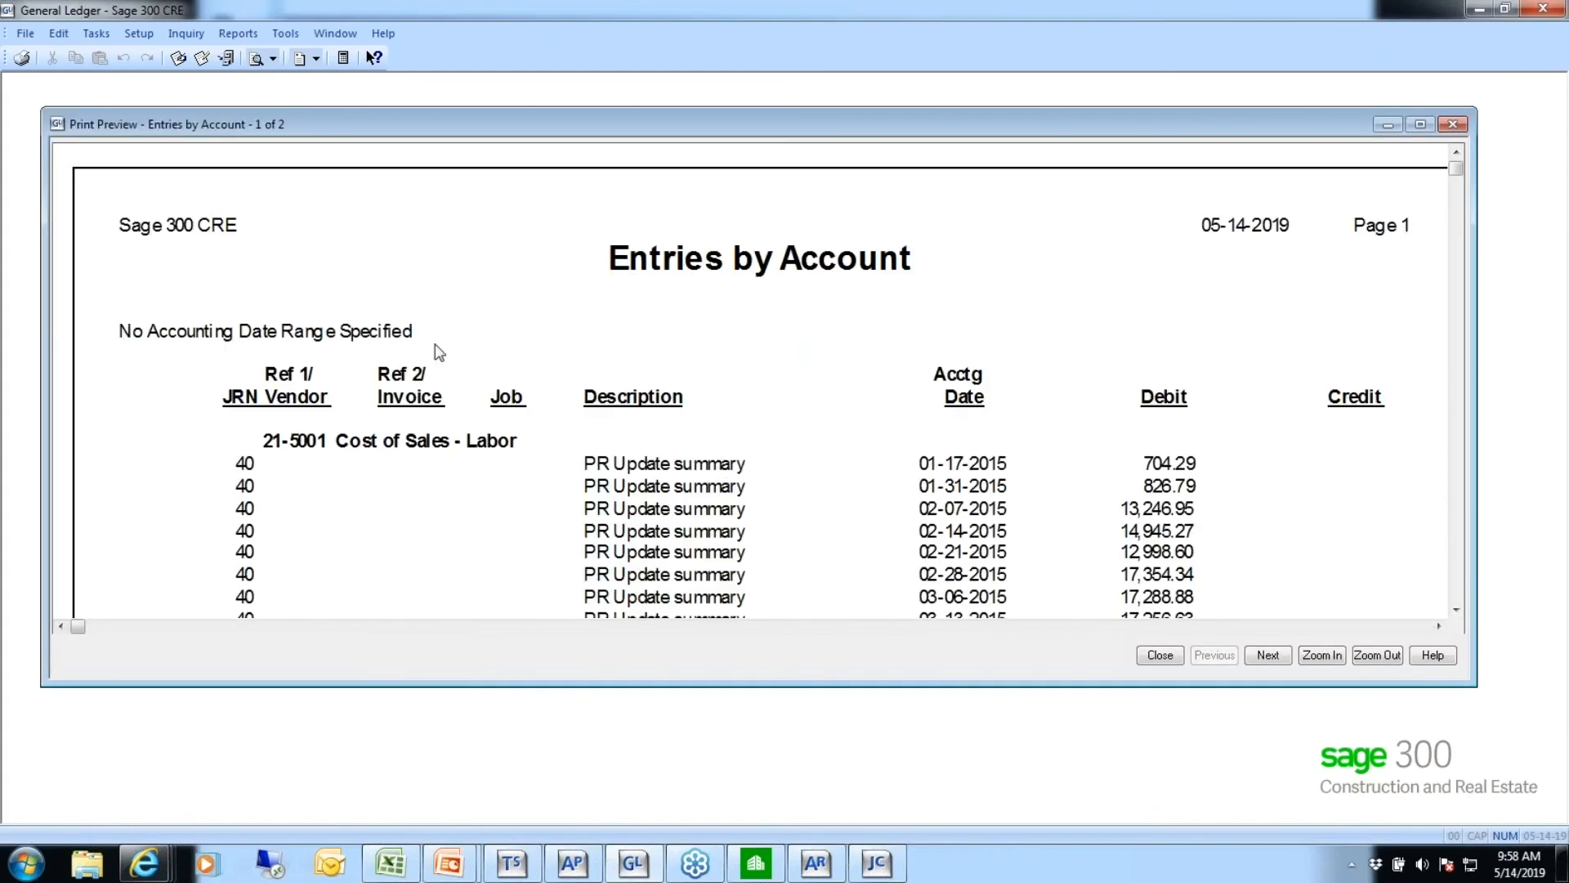
{"action": "left_click", "coordinate": [1455, 611]}
{"action": "left_click", "coordinate": [1454, 611]}
{"action": "left_click", "coordinate": [1455, 611]}
{"action": "left_click", "coordinate": [1454, 611]}
{"action": "left_click", "coordinate": [1455, 611]}
{"action": "left_click", "coordinate": [1454, 611]}
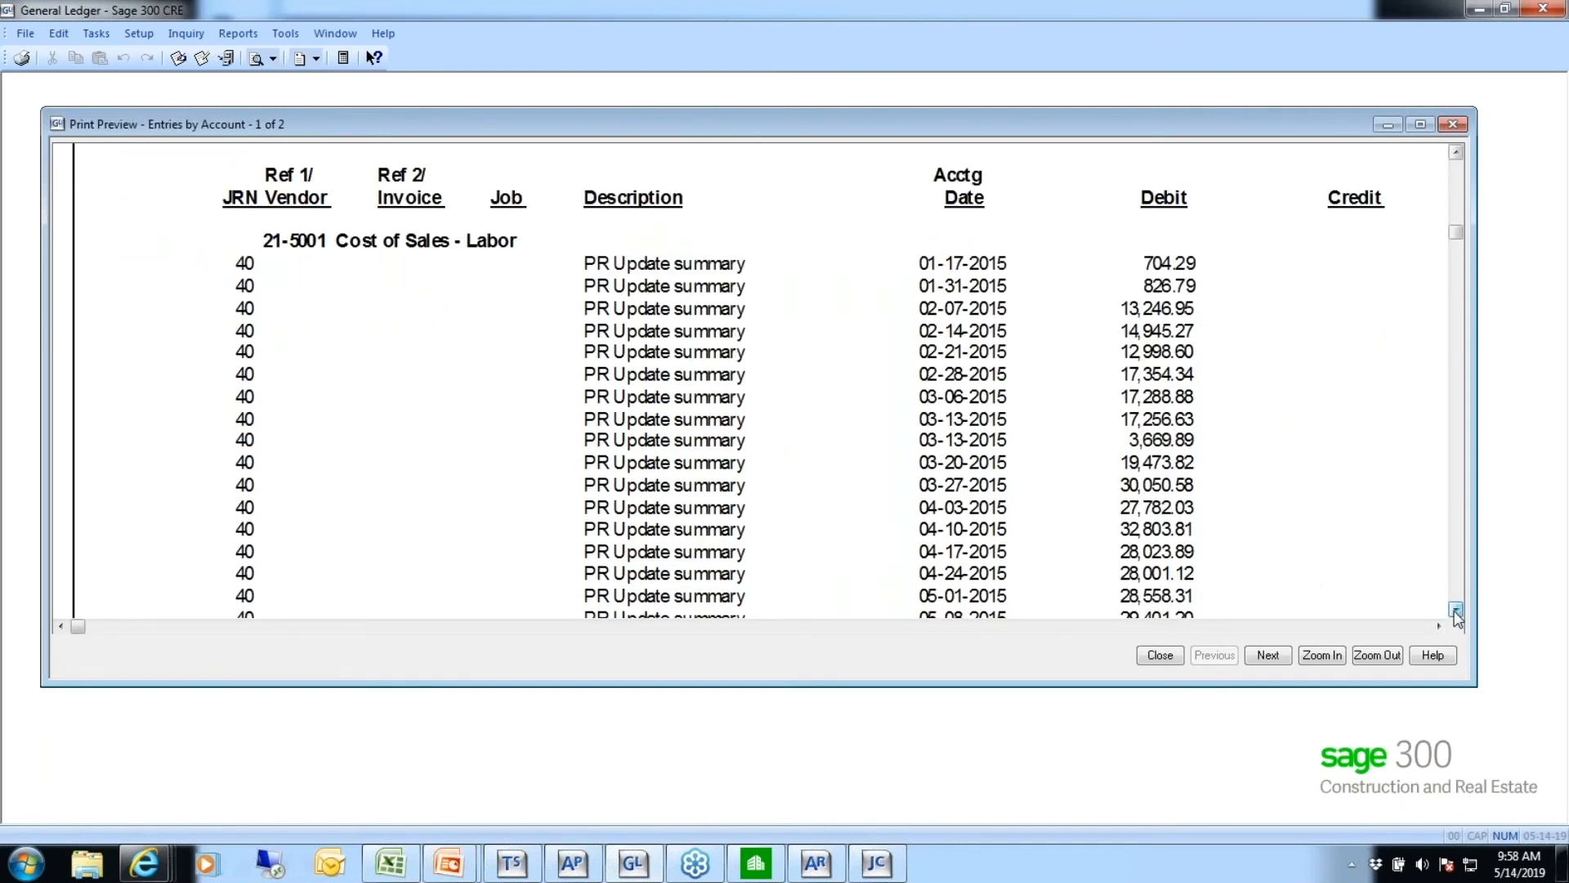
{"action": "left_click", "coordinate": [1455, 611]}
{"action": "left_click", "coordinate": [1454, 611]}
{"action": "left_click", "coordinate": [1455, 611]}
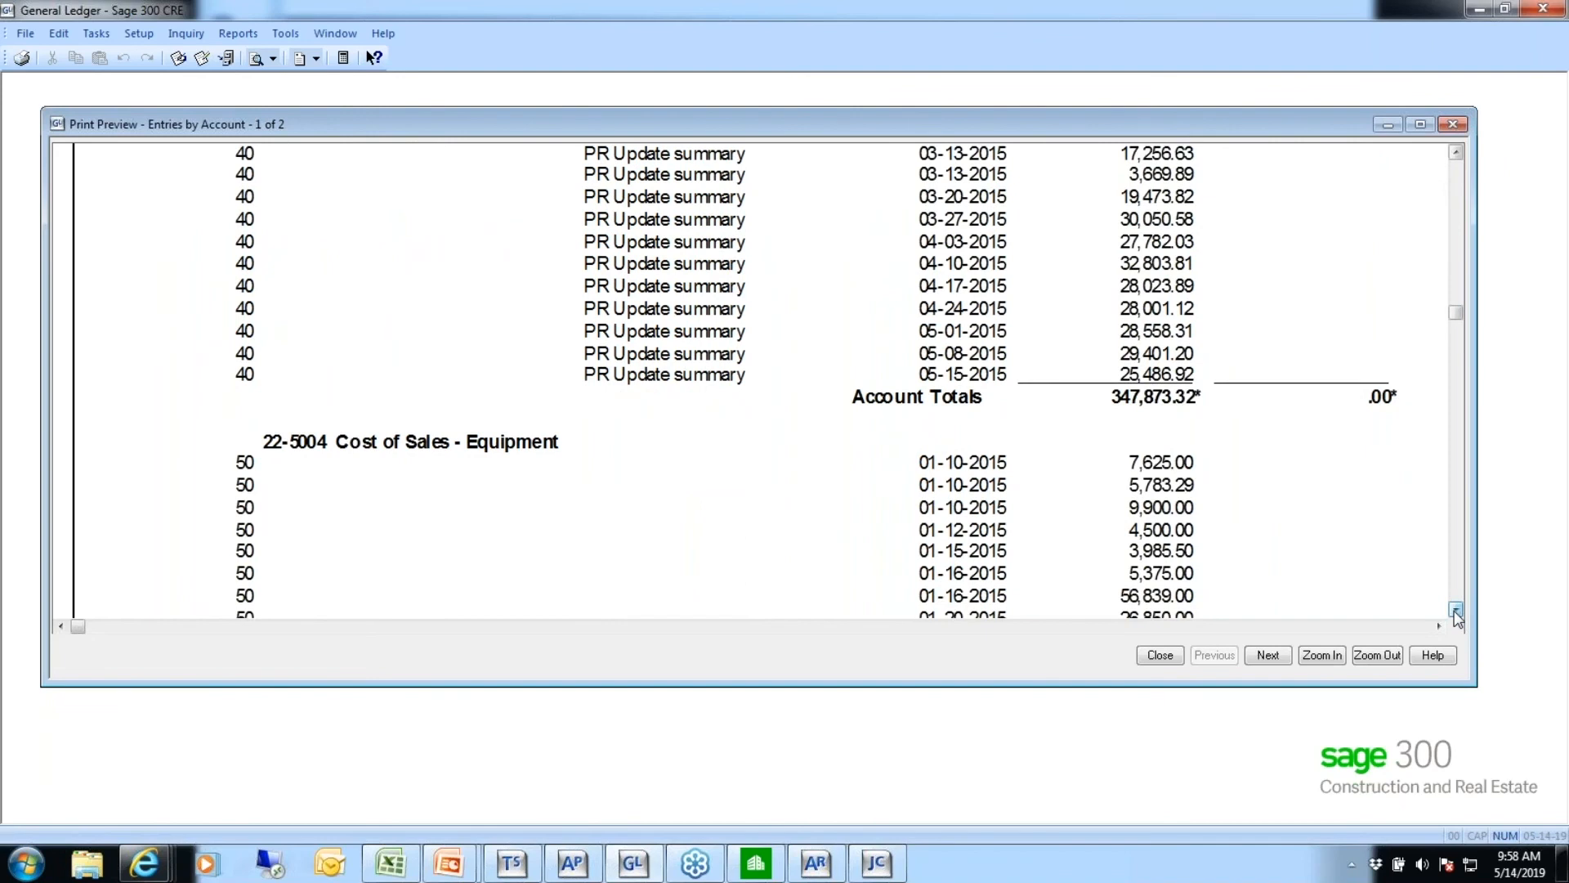
{"action": "left_click", "coordinate": [1454, 611]}
{"action": "left_click", "coordinate": [1454, 612]}
{"action": "left_click", "coordinate": [1455, 611]}
{"action": "left_click", "coordinate": [1454, 611]}
{"action": "left_click", "coordinate": [1455, 611]}
{"action": "left_click", "coordinate": [1455, 611]}
{"action": "left_click", "coordinate": [1456, 611]}
{"action": "left_click", "coordinate": [1455, 612]}
{"action": "left_click", "coordinate": [1455, 611]}
{"action": "left_click", "coordinate": [1456, 611]}
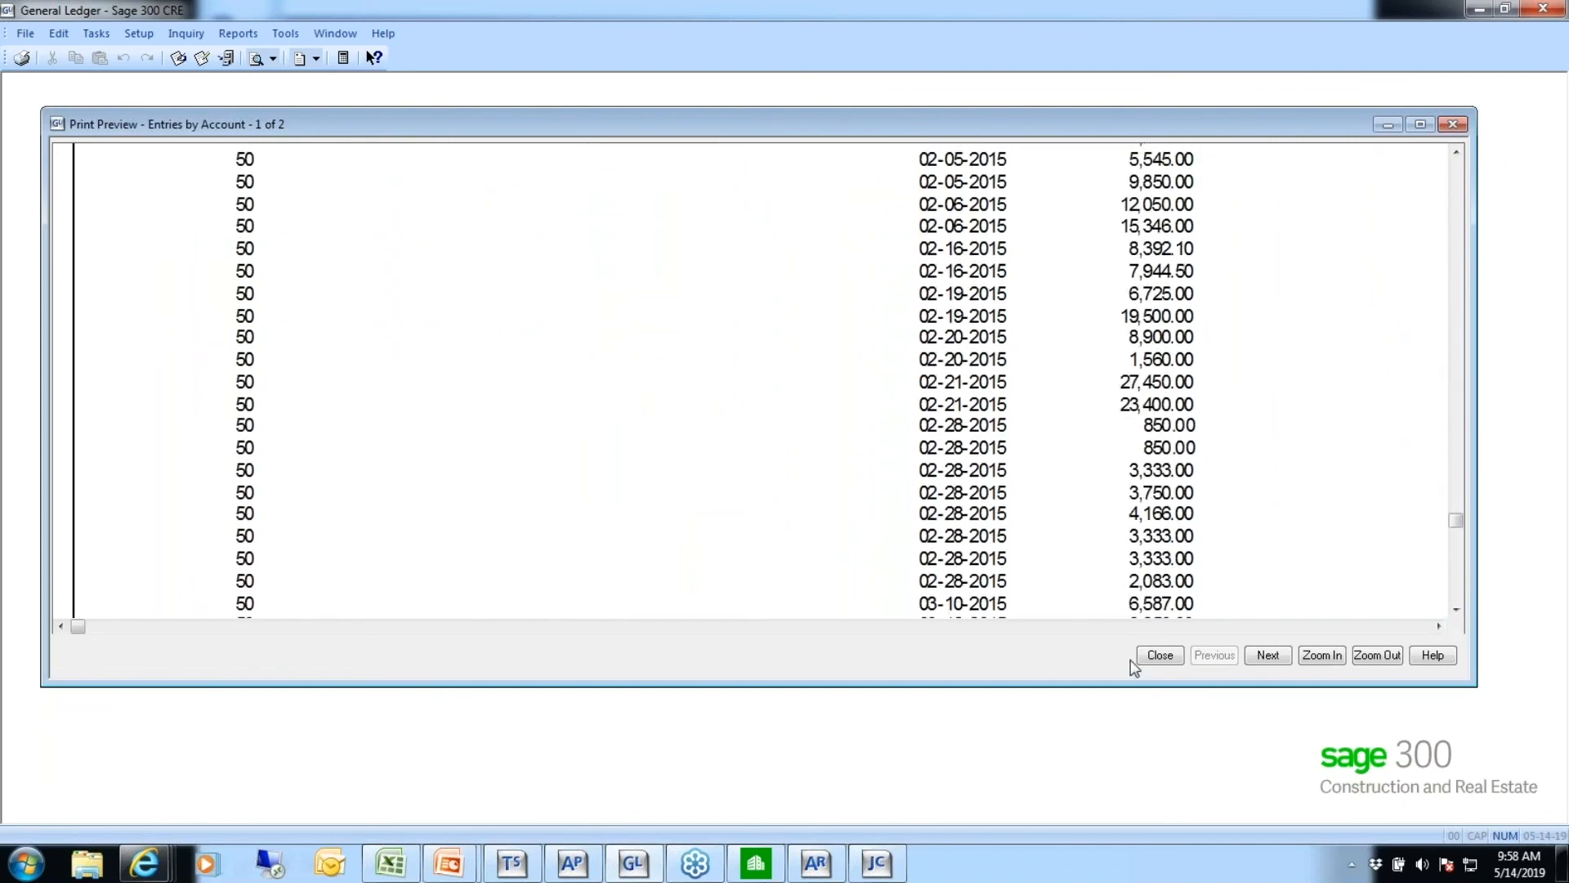
Compare both report pages, examine the Cost of Sales - Equipment entries on page 2, and close the preview
{"action": "left_click", "coordinate": [1266, 656]}
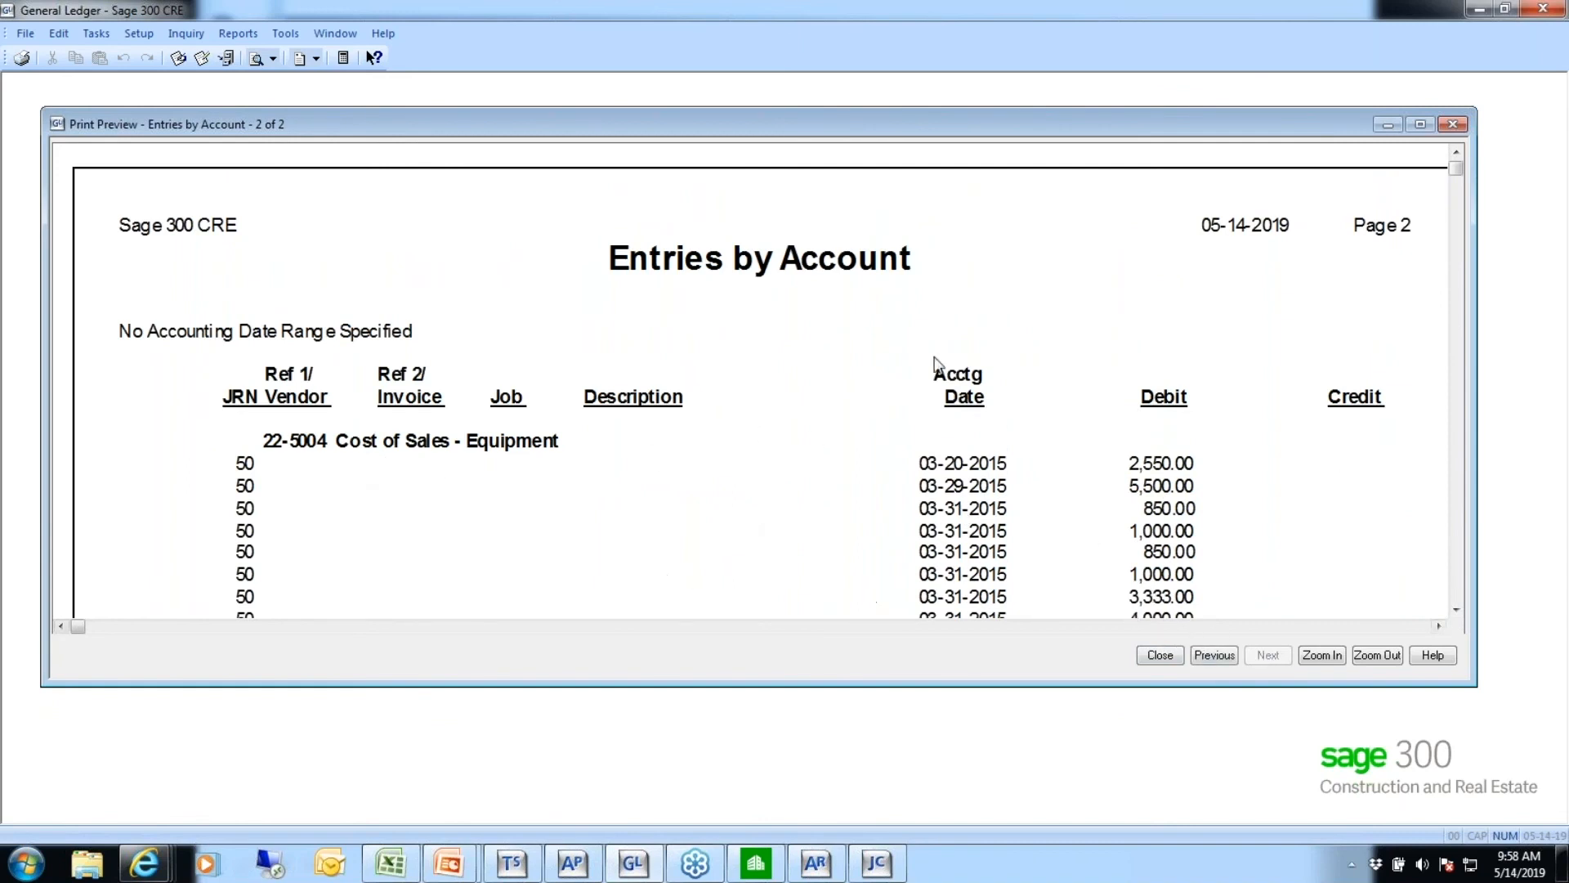
{"action": "left_click", "coordinate": [1214, 655]}
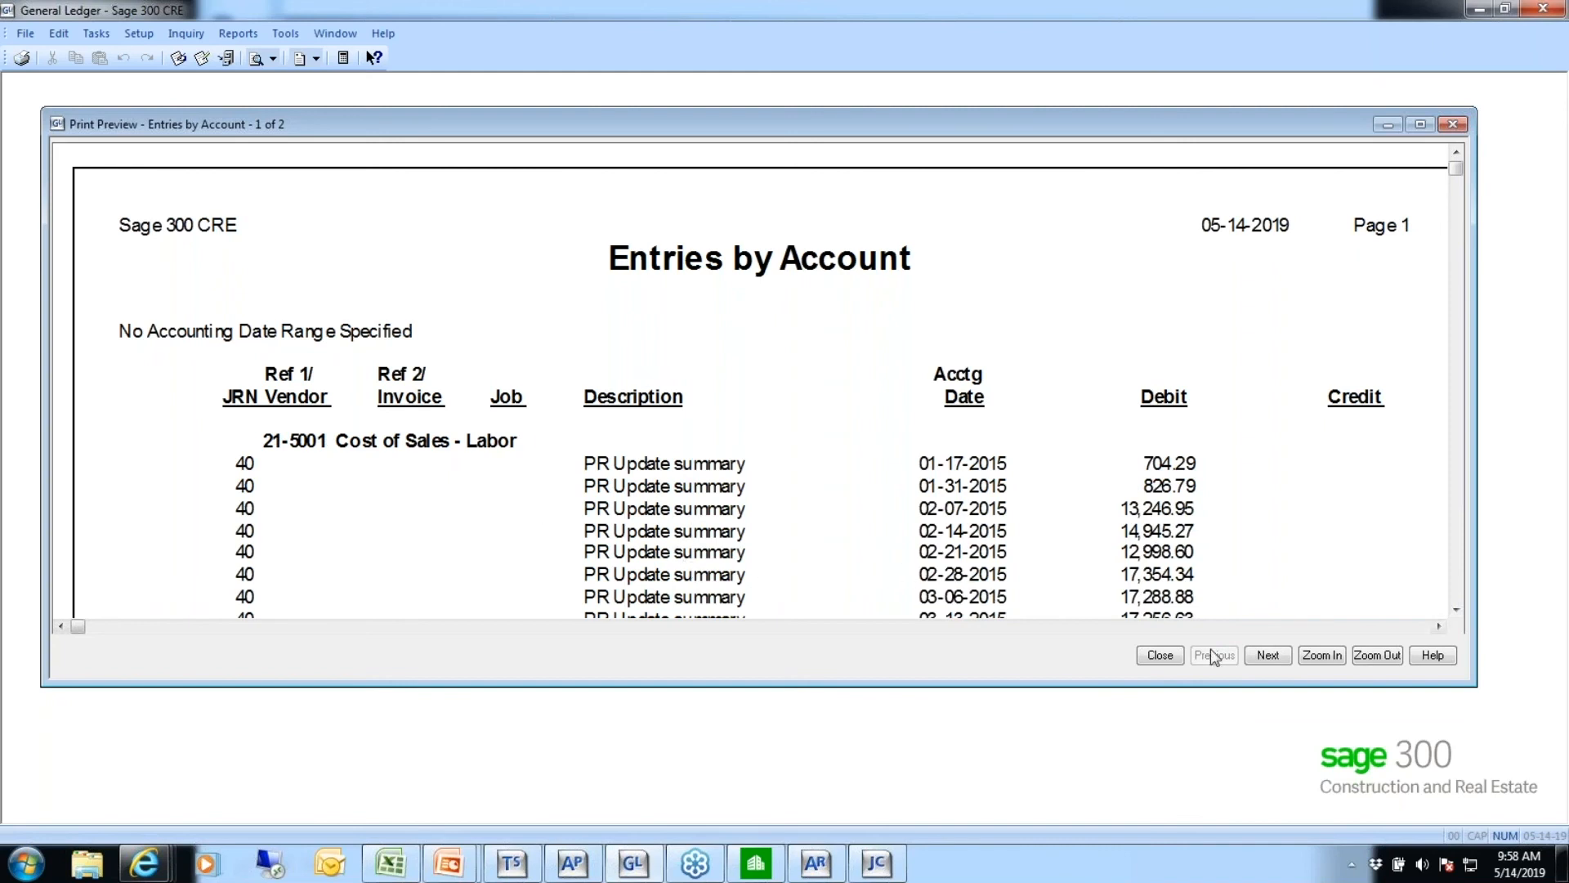
{"action": "left_click", "coordinate": [1265, 655]}
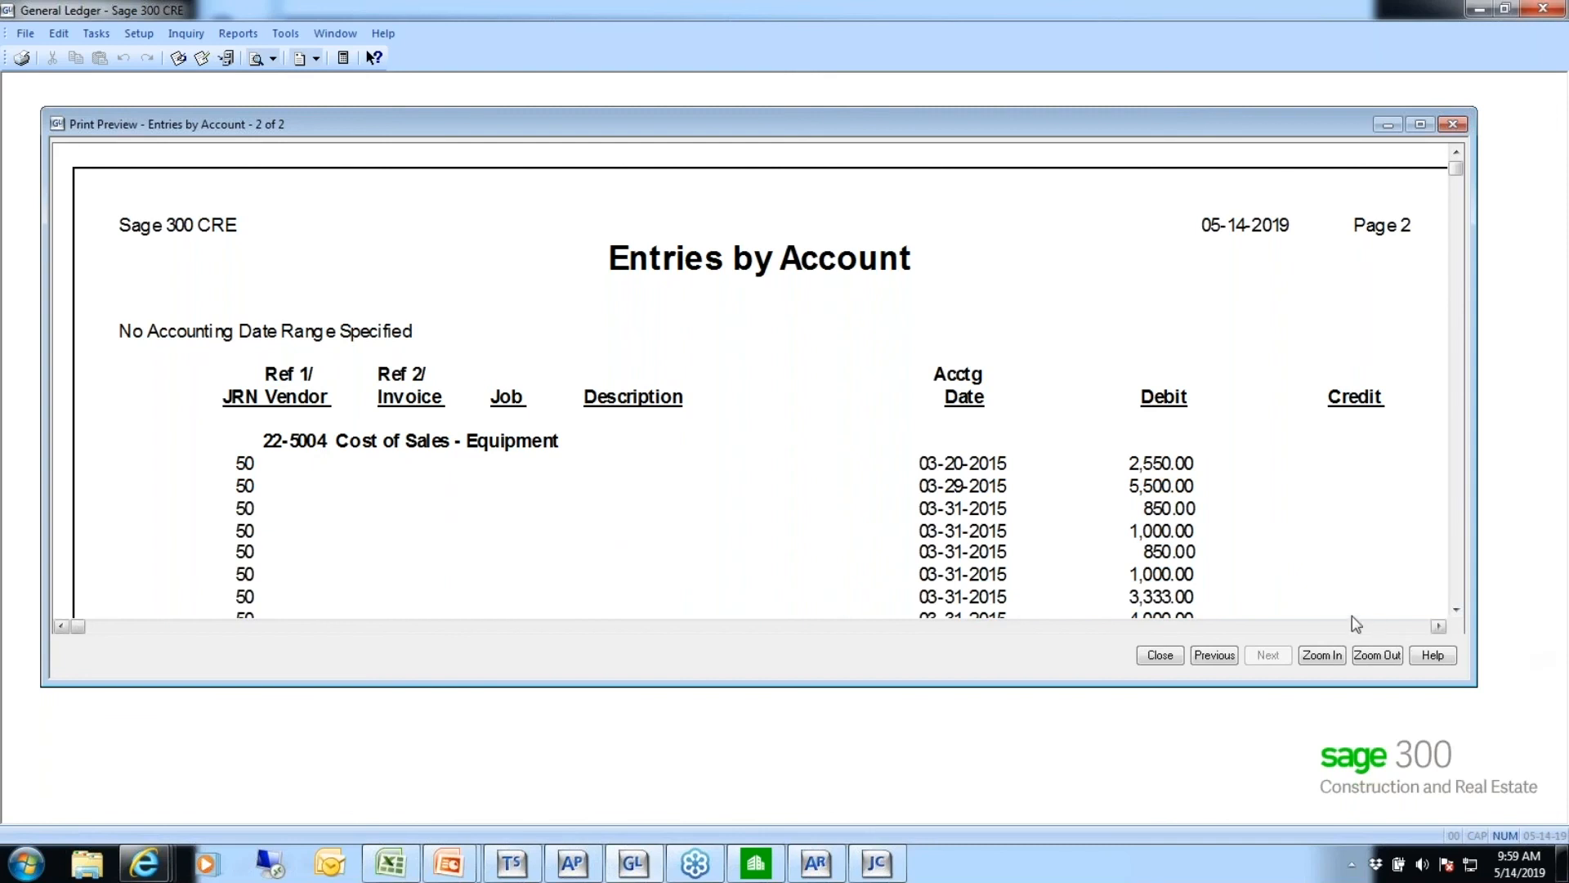
{"action": "left_click", "coordinate": [1457, 610]}
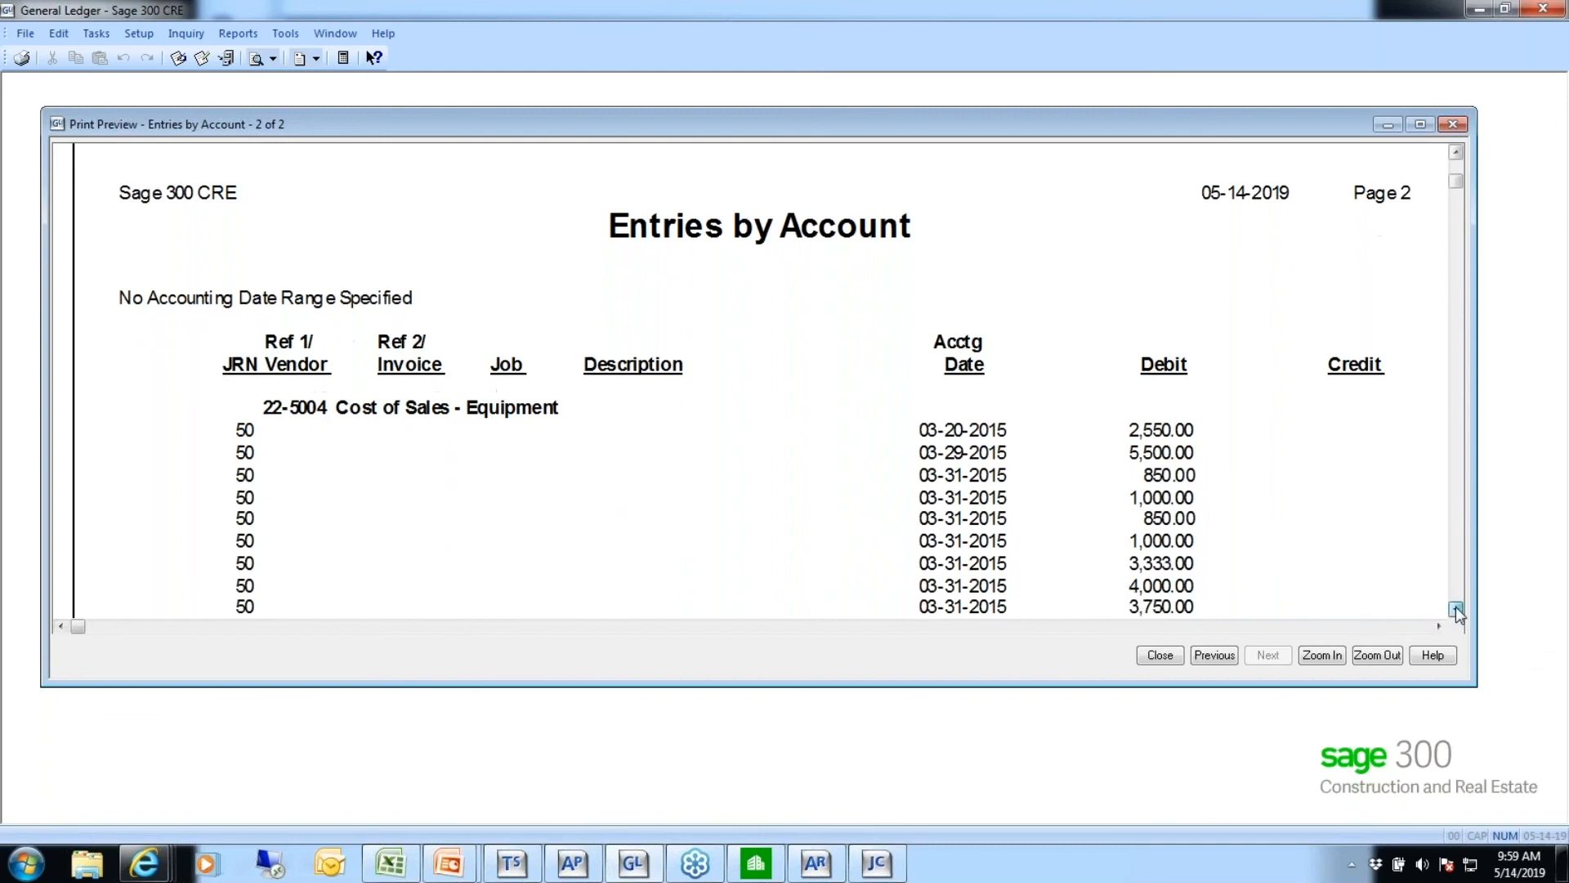
{"action": "left_click", "coordinate": [1456, 609]}
{"action": "left_click", "coordinate": [1456, 610]}
{"action": "left_click", "coordinate": [1456, 610]}
{"action": "left_click", "coordinate": [1456, 610]}
{"action": "left_click", "coordinate": [1457, 609]}
{"action": "left_click", "coordinate": [1456, 610]}
{"action": "left_click", "coordinate": [1457, 609]}
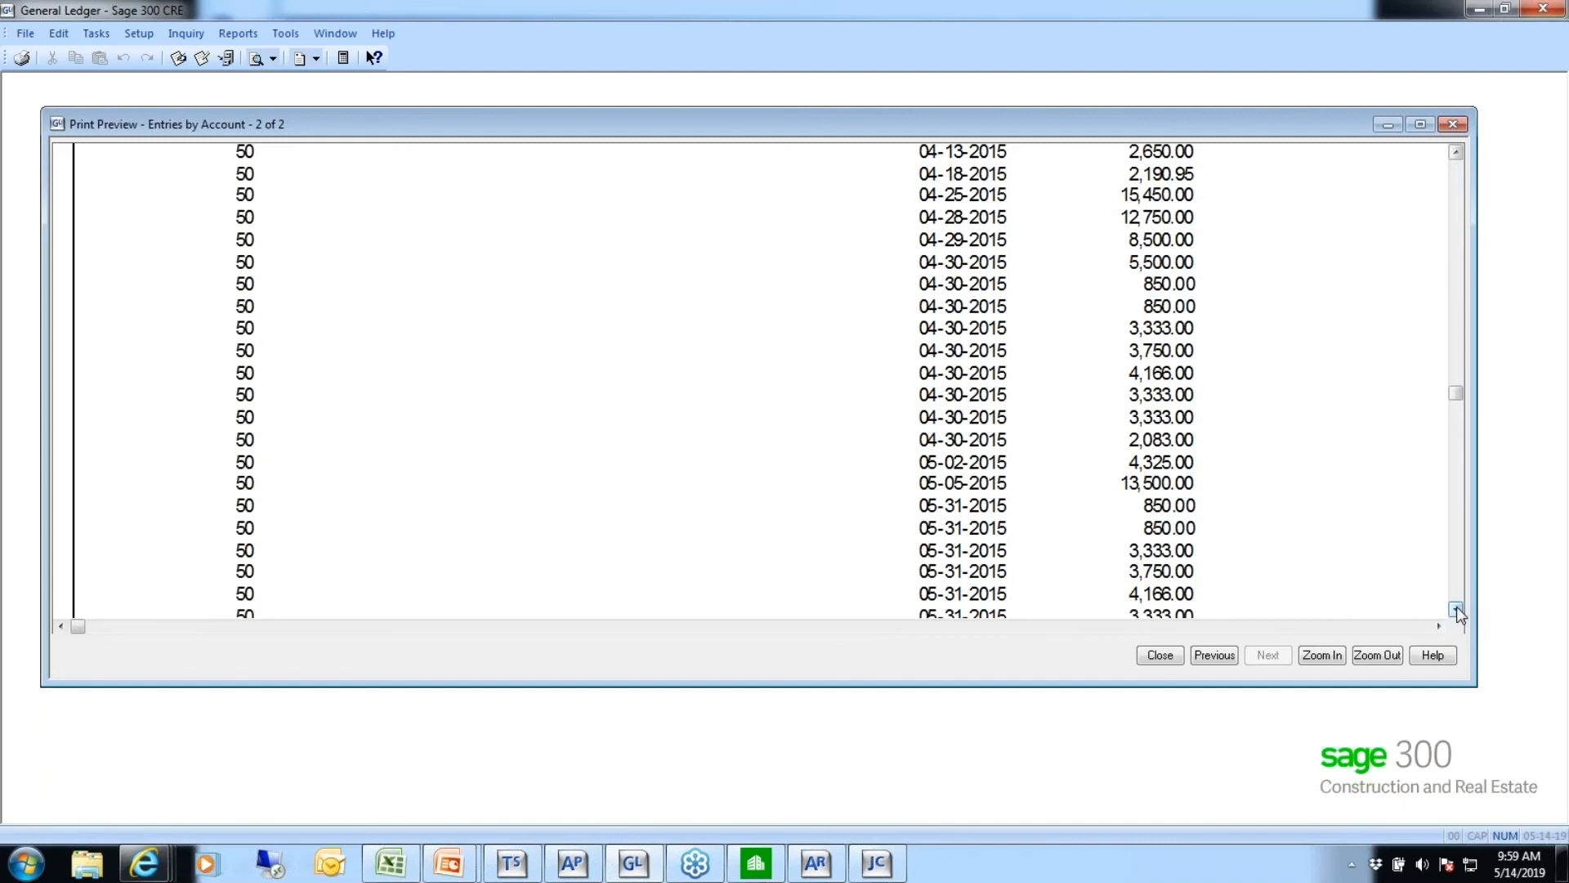
{"action": "left_click", "coordinate": [1156, 658]}
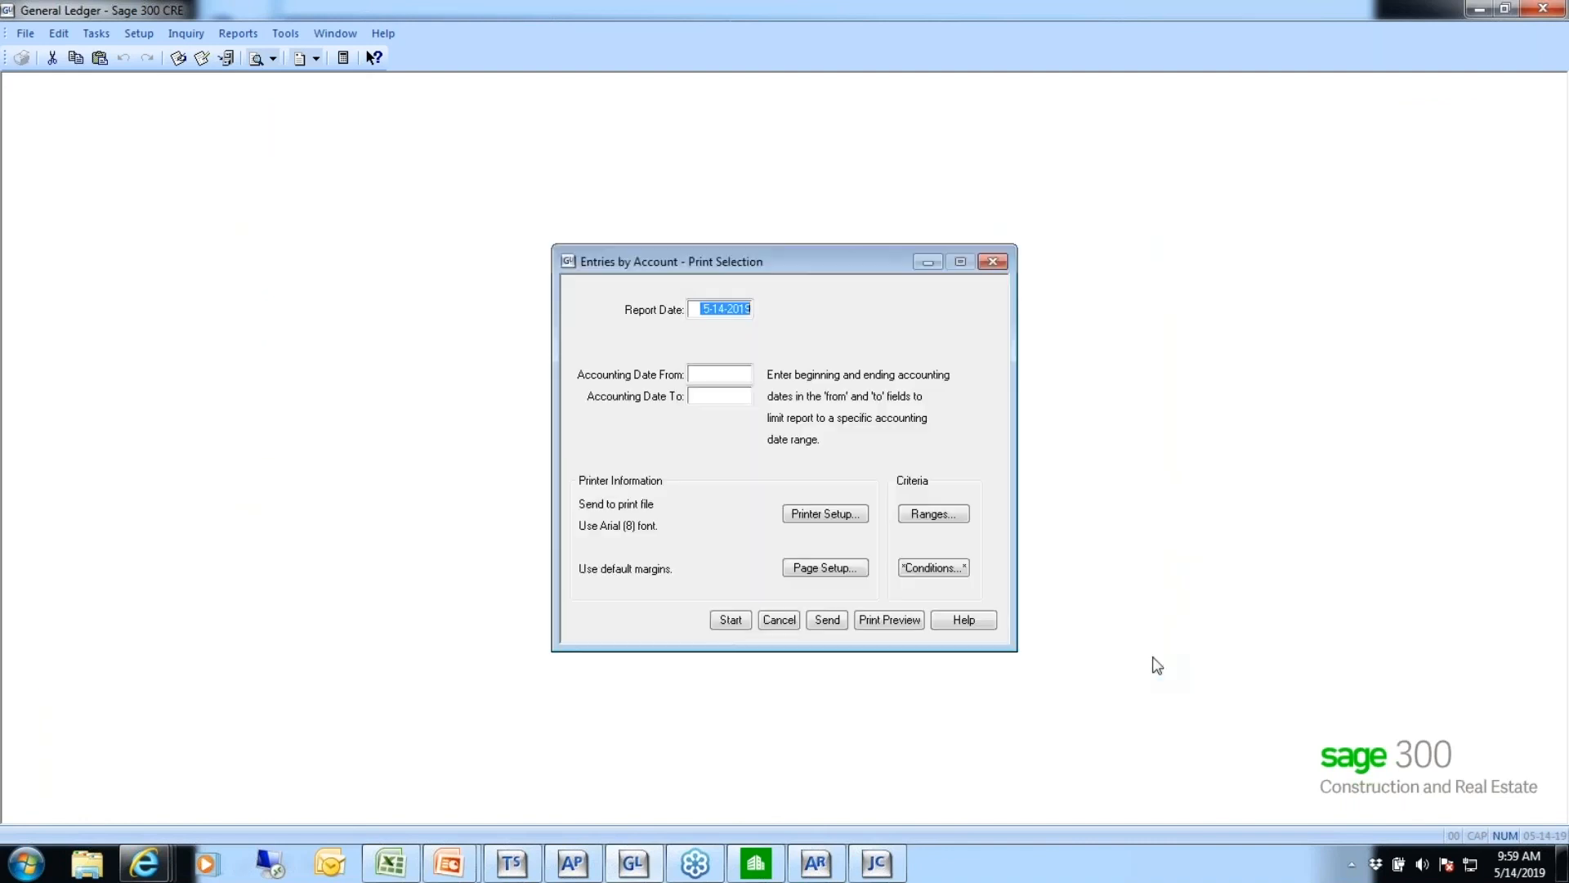